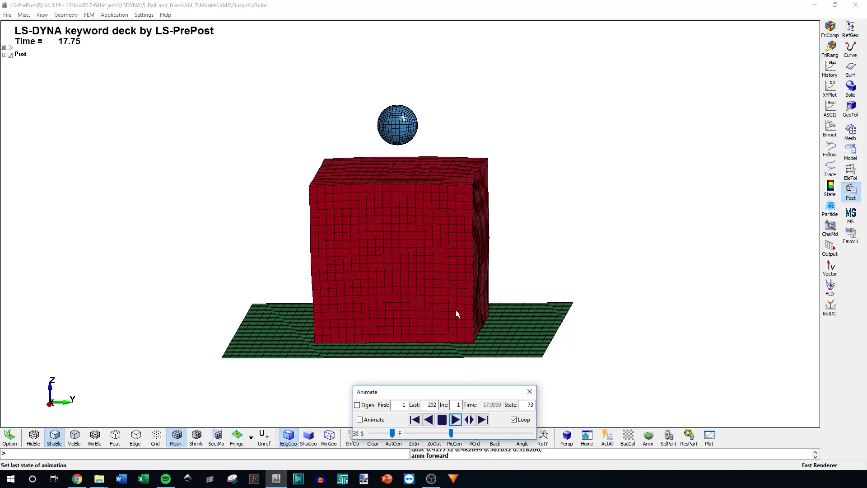
Plot internal_energy from the glstat data of the ball-and-foam model, and control the cylinder compression animation
{"action": "left_click_drag", "start_coordinate": [330, 275], "coordinate": [395, 246], "text": "shift"}
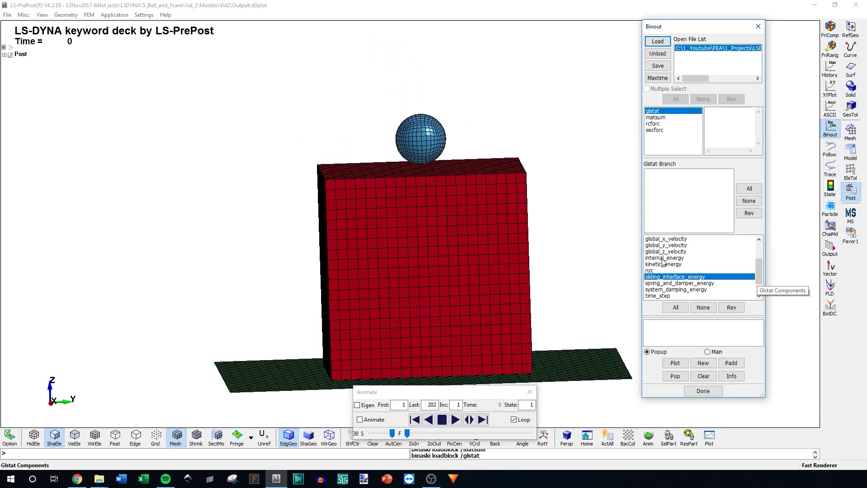
{"action": "left_click", "coordinate": [664, 257]}
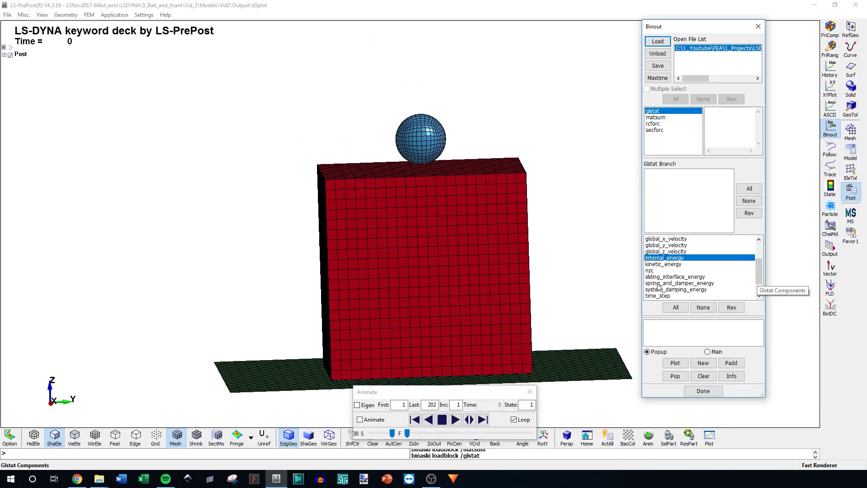
{"action": "left_click", "coordinate": [675, 364]}
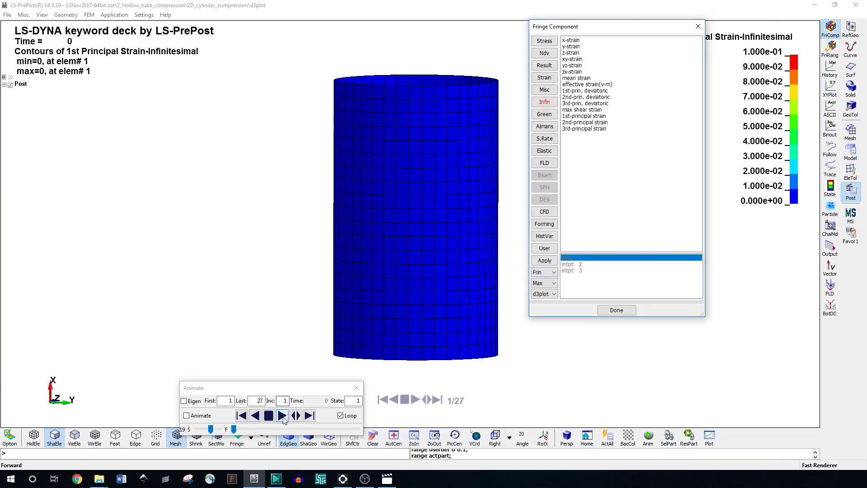
{"action": "left_click", "coordinate": [415, 400]}
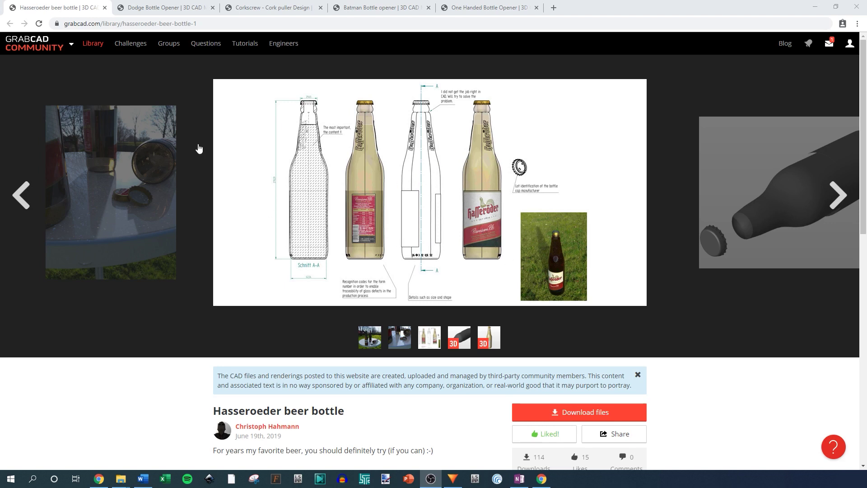
Browse the photos, drawing and 3D preview of the Hasseroeder beer bottle on its GrabCAD page
{"action": "mouse_move", "coordinate": [43, 52]}
{"action": "left_click", "coordinate": [21, 195]}
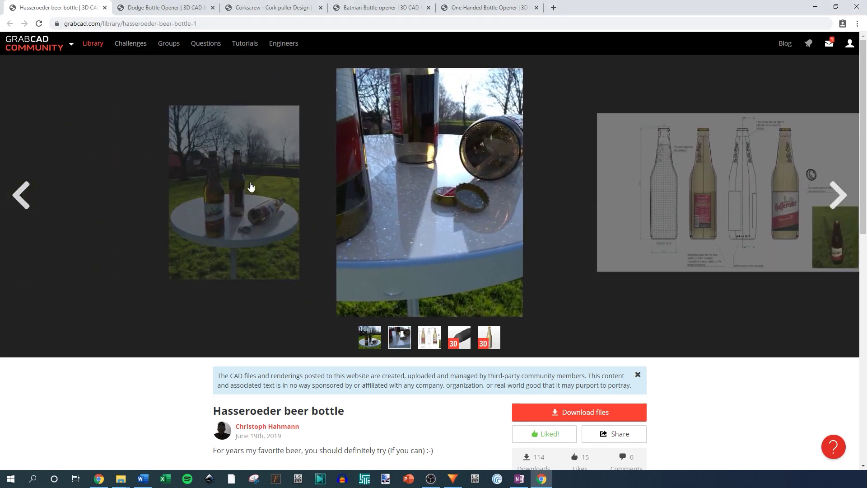
{"action": "left_click", "coordinate": [831, 196]}
{"action": "left_click", "coordinate": [831, 197]}
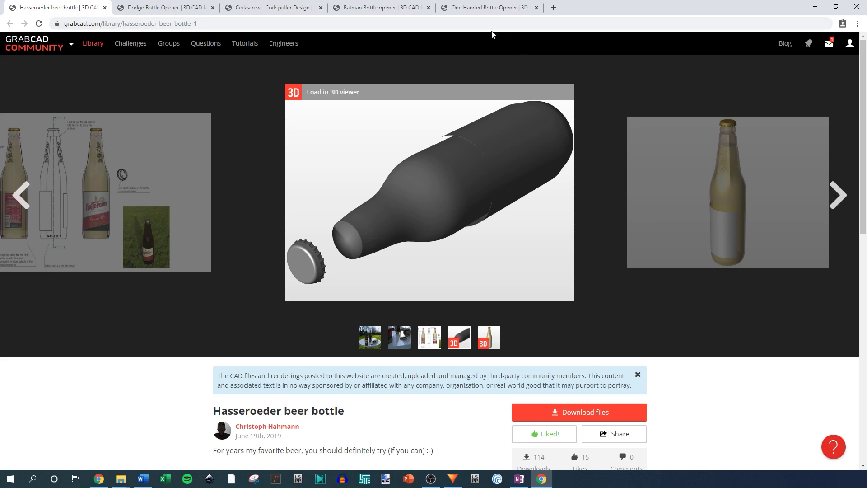
View the front image of the Dodge Bottle Opener and open the Corkscrew - Cork puller Design page
{"action": "left_click", "coordinate": [162, 6]}
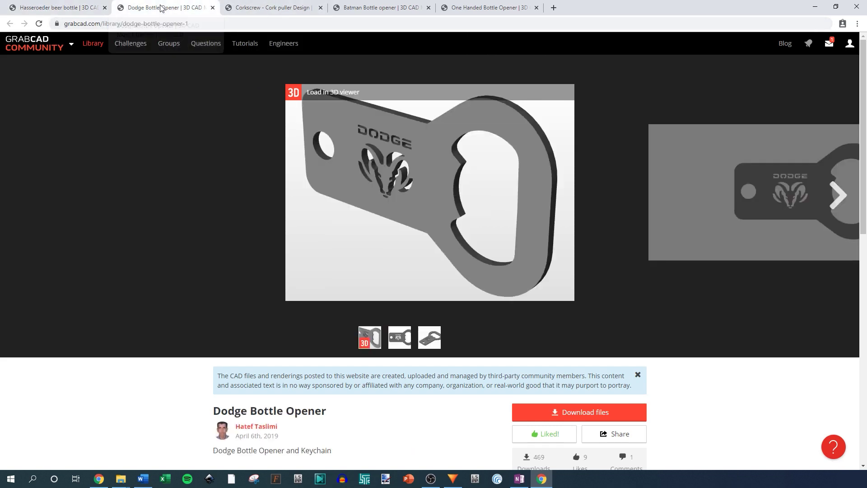
{"action": "left_click", "coordinate": [839, 196]}
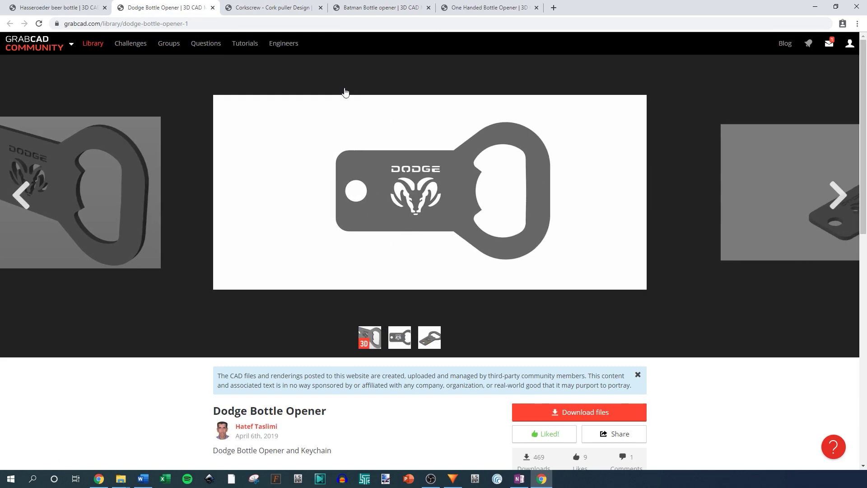
{"action": "left_click", "coordinate": [268, 8]}
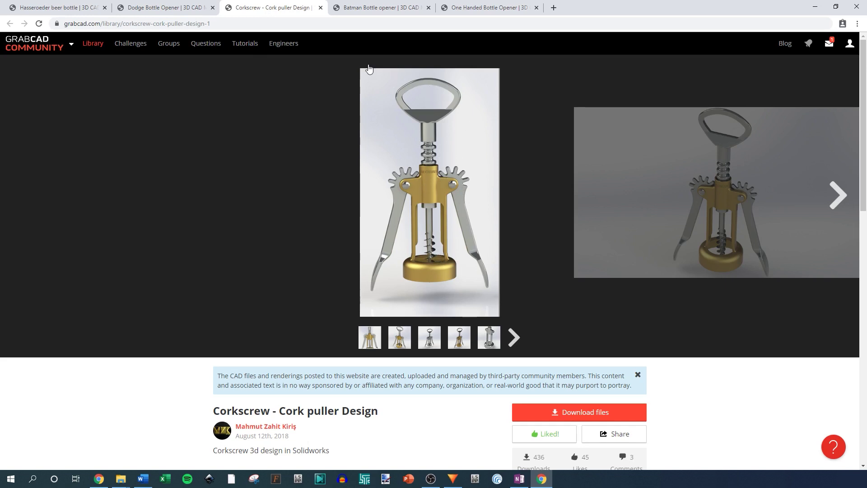
Browse the Batman Bottle opener's images and open the One Handed Bottle Opener page
{"action": "left_click", "coordinate": [392, 6]}
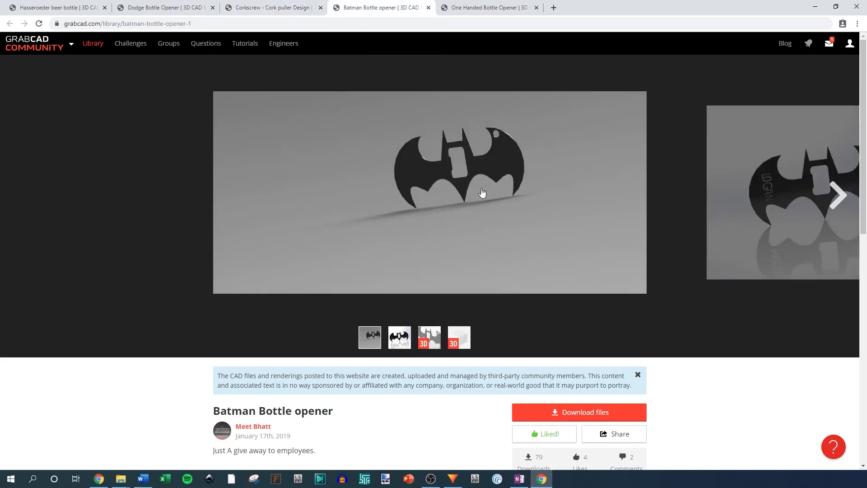
{"action": "left_click", "coordinate": [837, 195]}
{"action": "left_click", "coordinate": [22, 195]}
{"action": "left_click", "coordinate": [838, 195]}
{"action": "left_click", "coordinate": [838, 195]}
{"action": "left_click", "coordinate": [454, 5]}
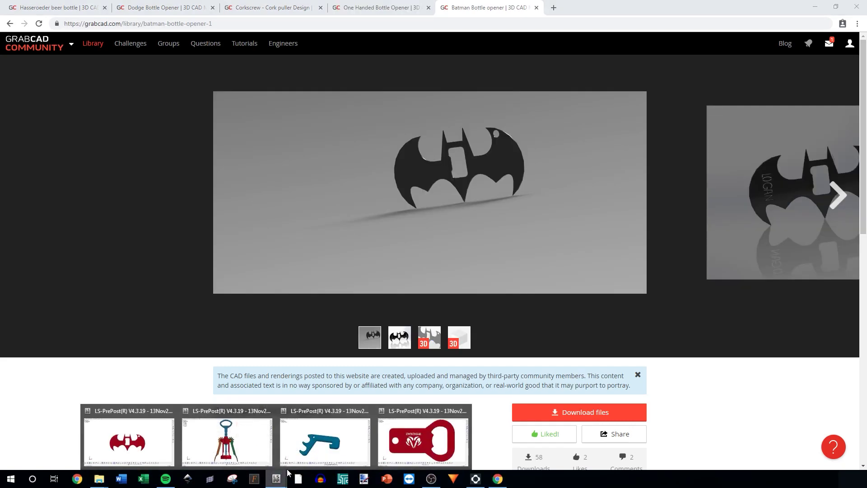
Switch to LS-PrePost and compare the imported Dodge, corkscrew, one-handed and Batman opener geometries across their open windows
{"action": "left_click", "coordinate": [423, 436]}
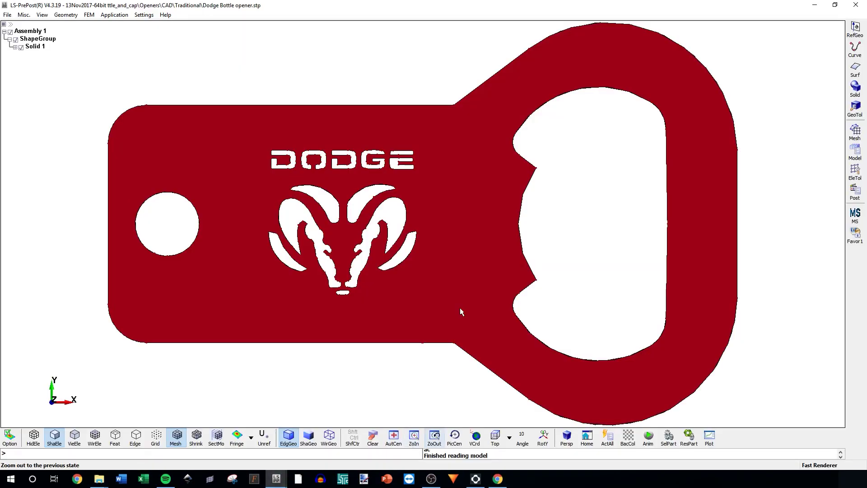
{"action": "mouse_move", "coordinate": [276, 478]}
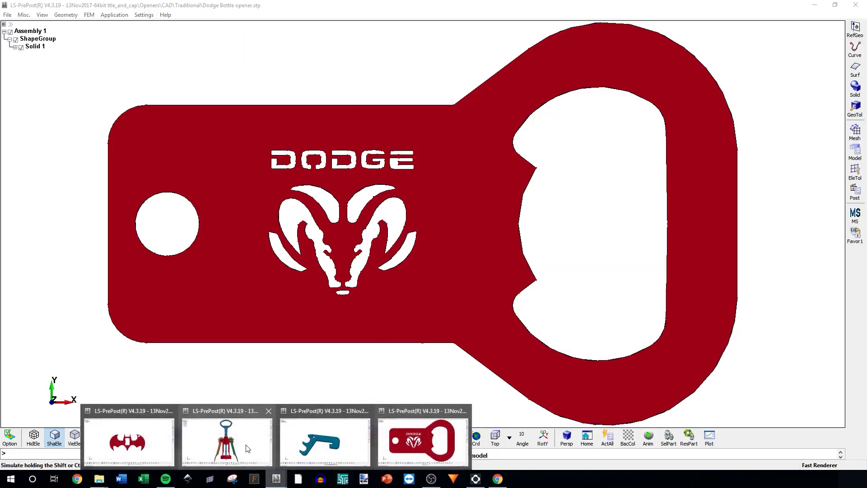
{"action": "left_click", "coordinate": [325, 445]}
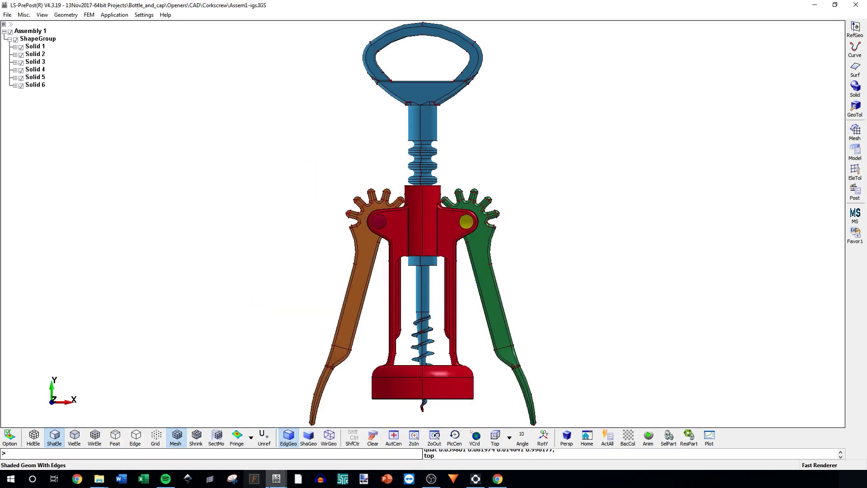
{"action": "mouse_move", "coordinate": [277, 479]}
{"action": "left_click", "coordinate": [425, 445]}
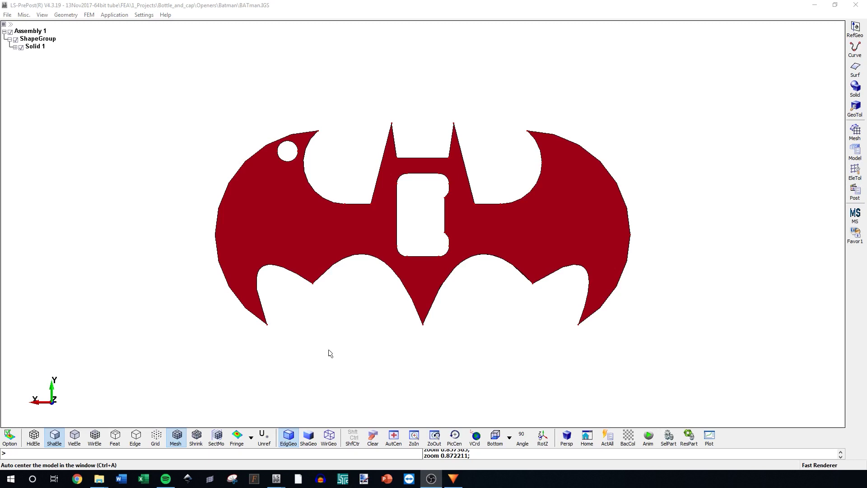
{"action": "scroll", "coordinate": [405, 231], "scroll_direction": "up", "scroll_amount": 2}
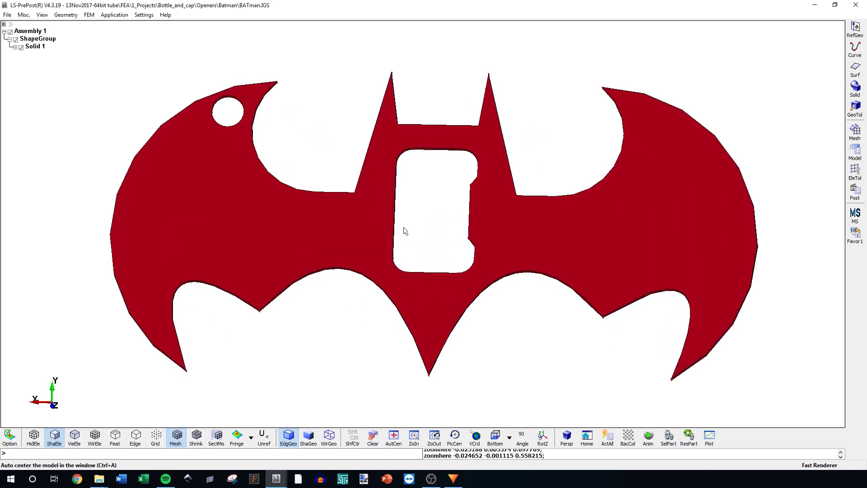
{"action": "mouse_move", "coordinate": [276, 478]}
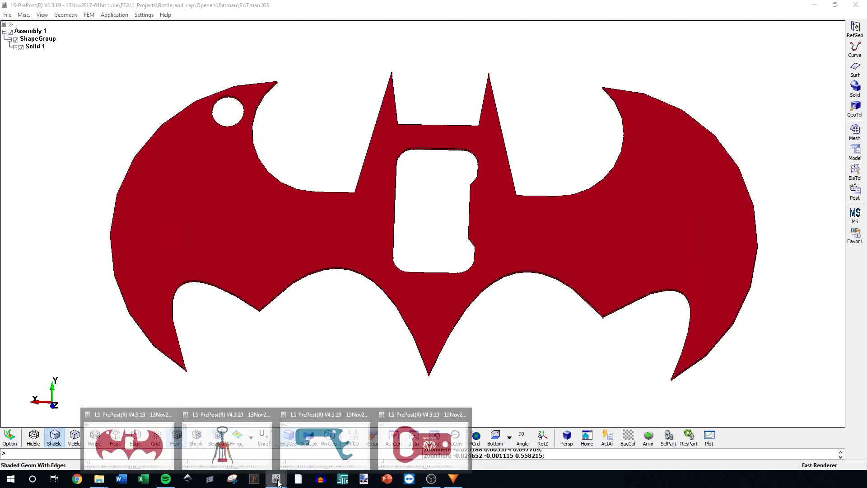
Examine the corkscrew assembly's geometry, especially the small surfaces and edges where the handle meets the shaft
{"action": "left_click", "coordinate": [224, 442]}
{"action": "scroll", "coordinate": [402, 138], "scroll_direction": "up", "scroll_amount": 5}
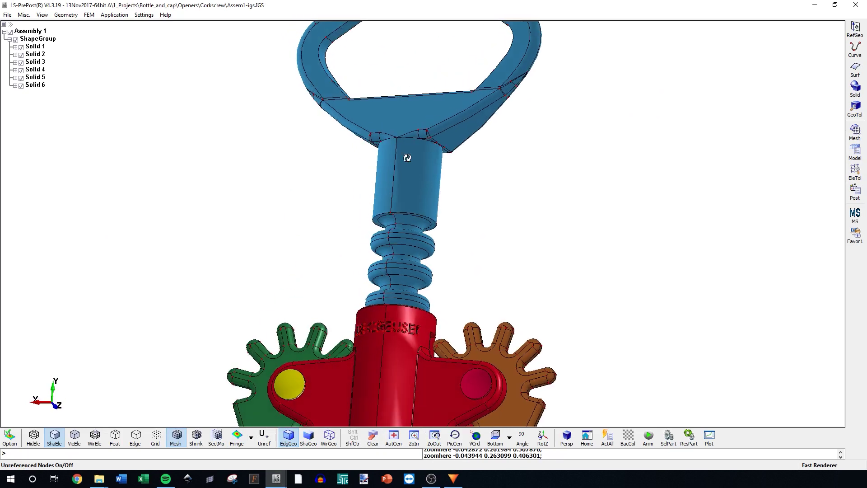
{"action": "scroll", "coordinate": [429, 149], "scroll_direction": "up", "scroll_amount": 2}
{"action": "scroll", "coordinate": [421, 148], "scroll_direction": "up", "scroll_amount": 2}
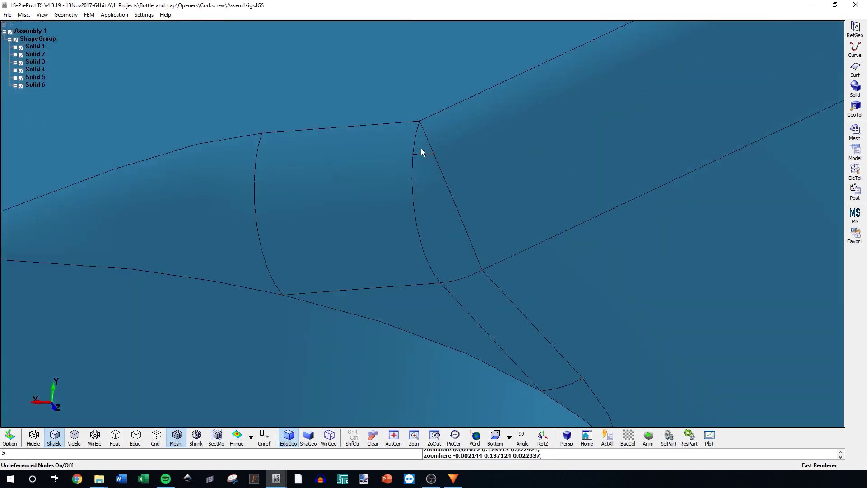
{"action": "scroll", "coordinate": [427, 133], "scroll_direction": "down", "scroll_amount": 8}
{"action": "left_click_drag", "start_coordinate": [363, 175], "coordinate": [443, 209], "text": "shift"}
{"action": "scroll", "coordinate": [391, 182], "scroll_direction": "down", "scroll_amount": 3}
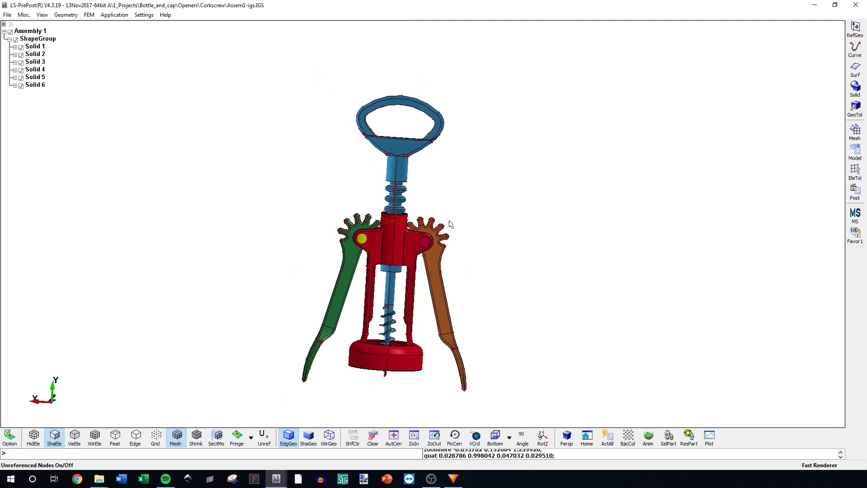
{"action": "scroll", "coordinate": [425, 121], "scroll_direction": "up", "scroll_amount": 3}
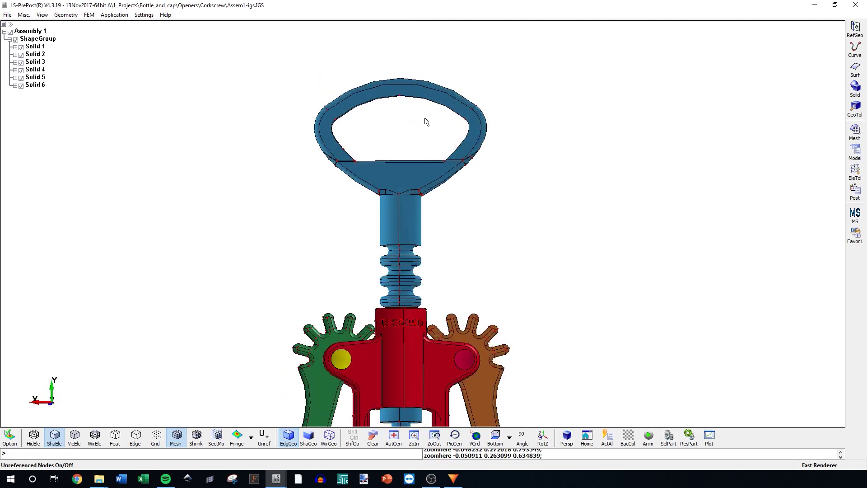
{"action": "scroll", "coordinate": [387, 165], "scroll_direction": "down", "scroll_amount": 4}
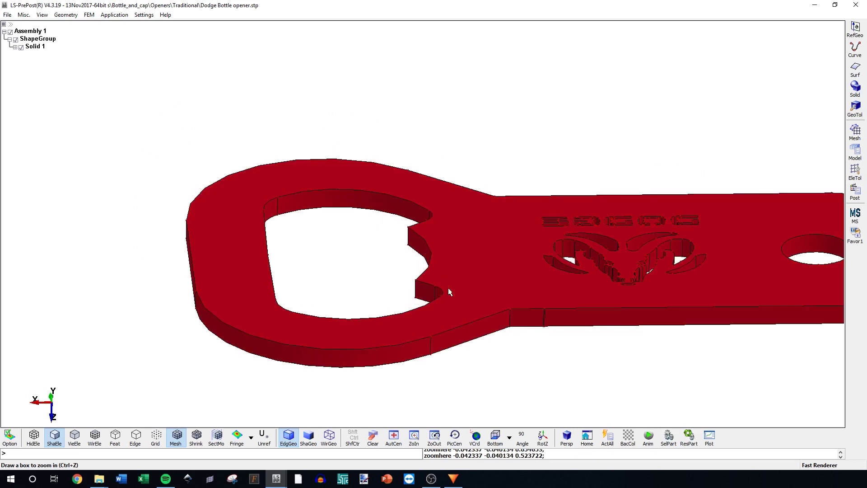
Examine the Dodge bottle opener's flat profile, plate thickness, opening teeth and logo cut-outs from several angles
{"action": "left_click_drag", "start_coordinate": [448, 289], "coordinate": [464, 245], "text": "shift"}
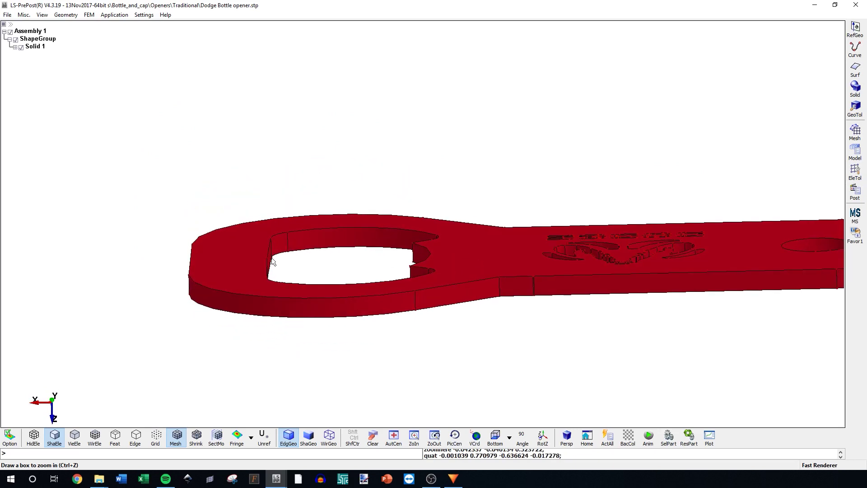
{"action": "left_click_drag", "start_coordinate": [311, 328], "coordinate": [464, 286], "text": "shift"}
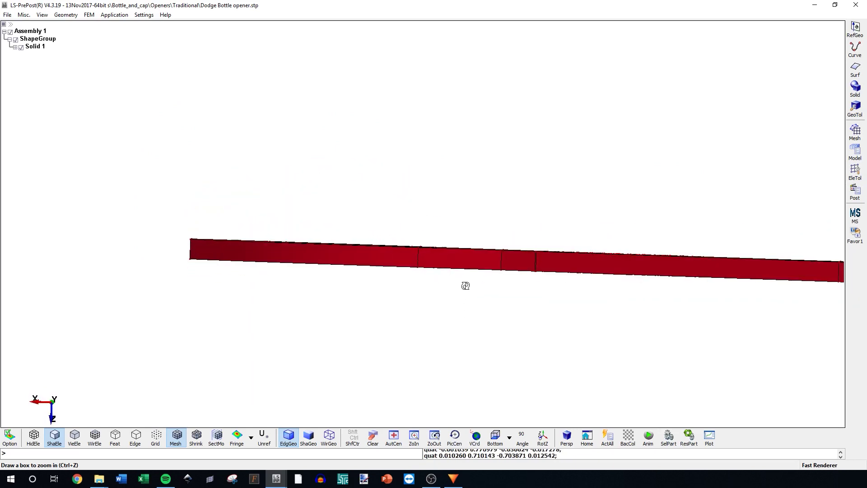
{"action": "scroll", "coordinate": [356, 275], "scroll_direction": "down", "scroll_amount": 3}
{"action": "scroll", "coordinate": [411, 284], "scroll_direction": "up", "scroll_amount": 3}
{"action": "left_click_drag", "start_coordinate": [412, 284], "coordinate": [373, 286], "text": "shift"}
{"action": "left_click_drag", "start_coordinate": [344, 257], "coordinate": [338, 275], "text": "shift"}
{"action": "scroll", "coordinate": [362, 273], "scroll_direction": "down", "scroll_amount": 5}
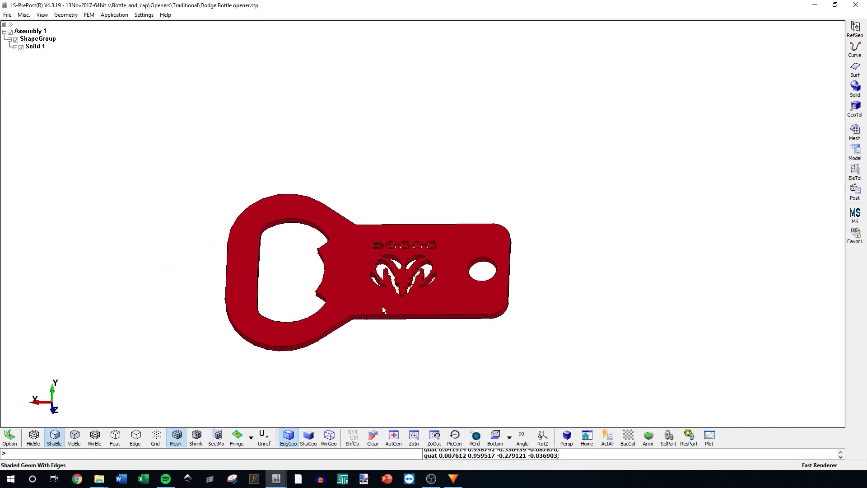
{"action": "left_click_drag", "start_coordinate": [382, 305], "coordinate": [378, 265], "text": "shift"}
{"action": "scroll", "coordinate": [290, 250], "scroll_direction": "up", "scroll_amount": 4}
{"action": "left_click_drag", "start_coordinate": [439, 319], "coordinate": [429, 279], "text": "shift"}
{"action": "scroll", "coordinate": [421, 280], "scroll_direction": "down", "scroll_amount": 2}
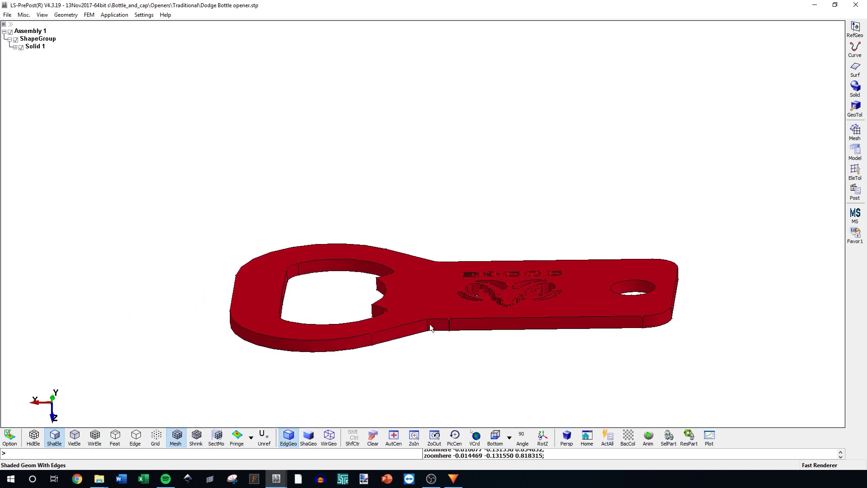
{"action": "left_click_drag", "start_coordinate": [430, 328], "coordinate": [458, 389], "text": "shift"}
{"action": "left_click_drag", "start_coordinate": [447, 346], "coordinate": [455, 343], "text": "shift"}
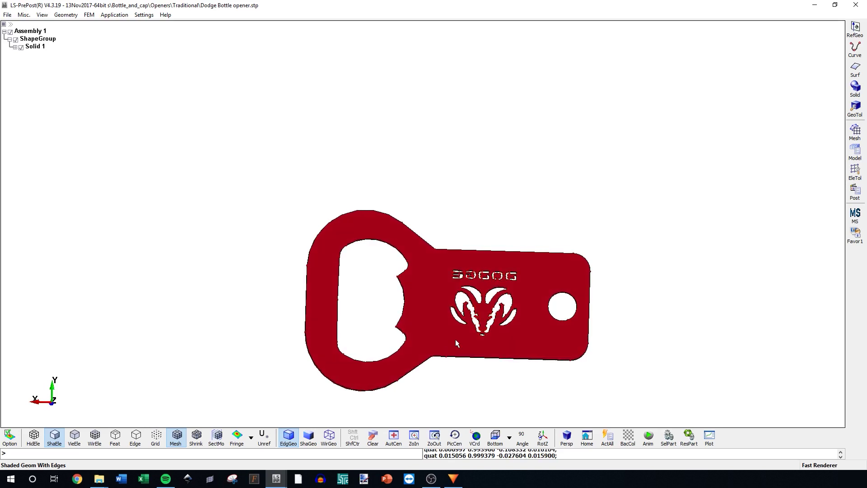
{"action": "left_click_drag", "start_coordinate": [460, 313], "coordinate": [433, 316], "text": "shift"}
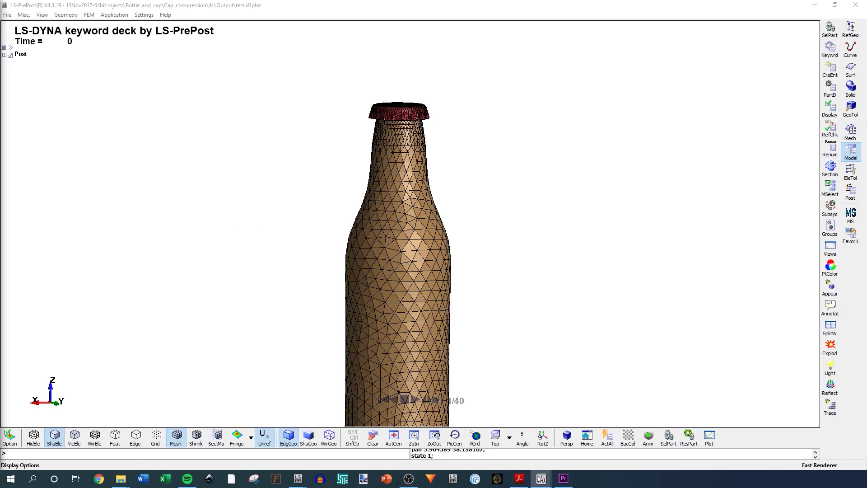
Hide the Cap part in the bottle-and-cap model so that only the Bottle part is displayed
{"action": "mouse_move", "coordinate": [424, 210]}
{"action": "left_mouse_down", "text": "shift"}
{"action": "mouse_move", "coordinate": [395, 257]}
{"action": "mouse_move", "coordinate": [426, 208]}
{"action": "left_mouse_up", "text": "shift"}
{"action": "scroll", "coordinate": [398, 119], "scroll_direction": "up", "scroll_amount": 2}
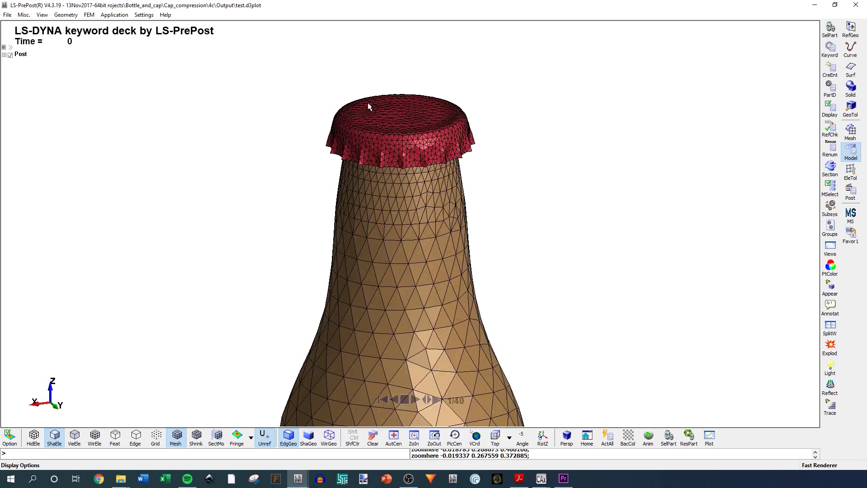
{"action": "left_click_drag", "start_coordinate": [395, 121], "coordinate": [393, 113], "text": "ctrl"}
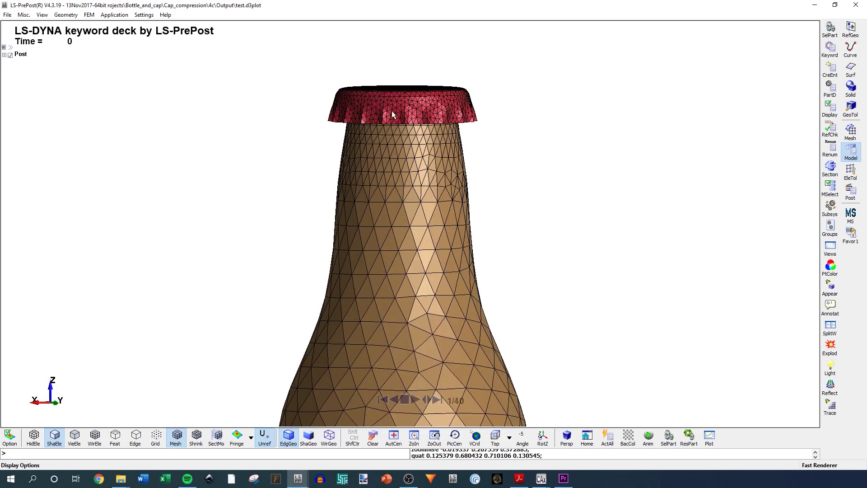
{"action": "left_click", "coordinate": [830, 30]}
{"action": "left_click", "coordinate": [383, 101]}
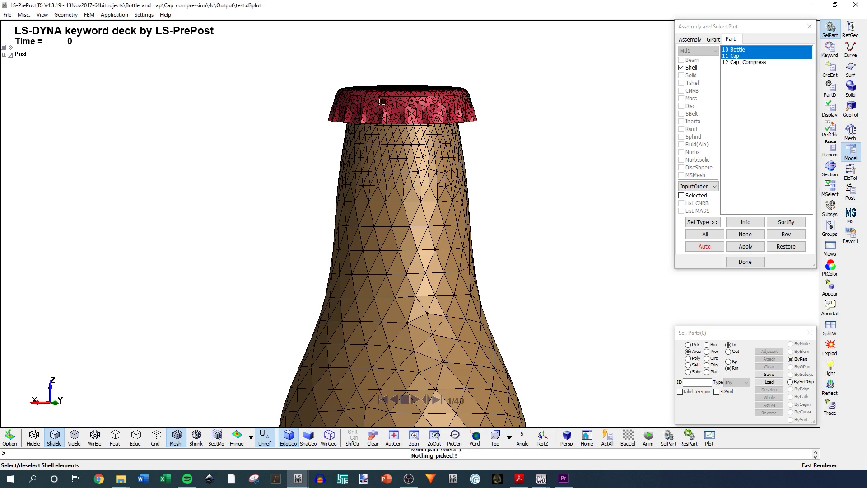
{"action": "left_click_drag", "start_coordinate": [534, 113], "coordinate": [536, 112], "text": "ctrl"}
{"action": "left_click", "coordinate": [458, 102]}
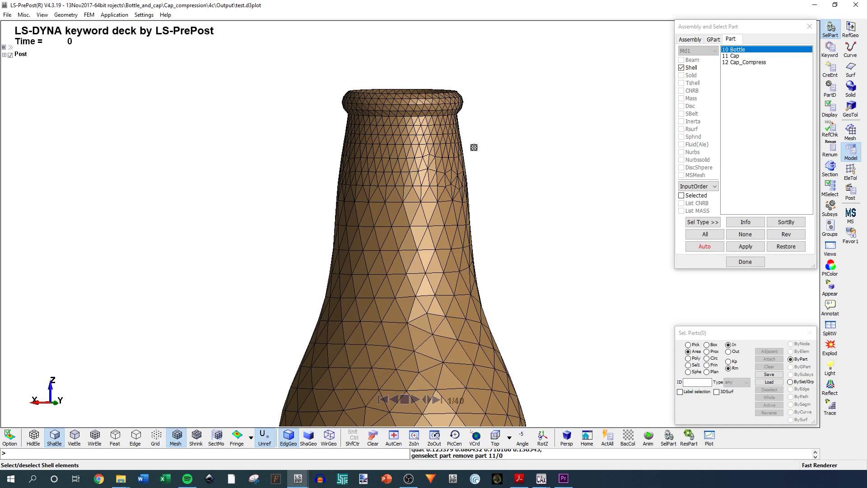
Examine the full bottle mesh and the element size around its neck and rim
{"action": "scroll", "coordinate": [434, 167], "scroll_direction": "down", "scroll_amount": 3}
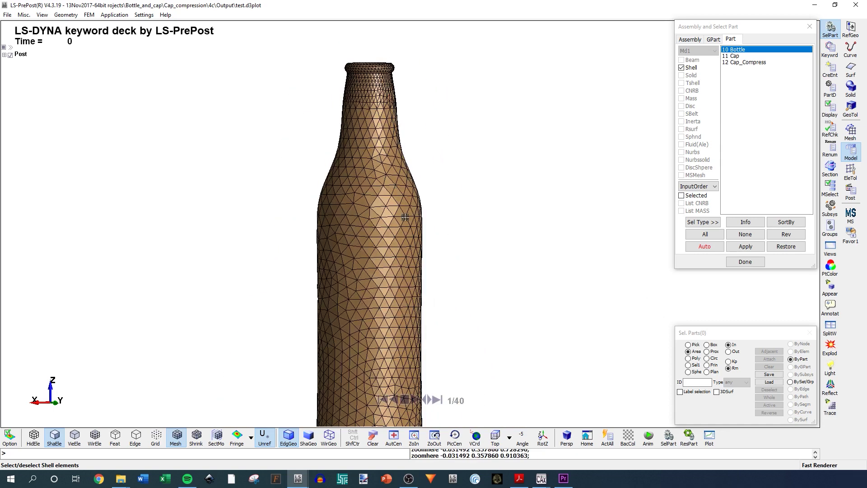
{"action": "scroll", "coordinate": [383, 135], "scroll_direction": "down", "scroll_amount": 1}
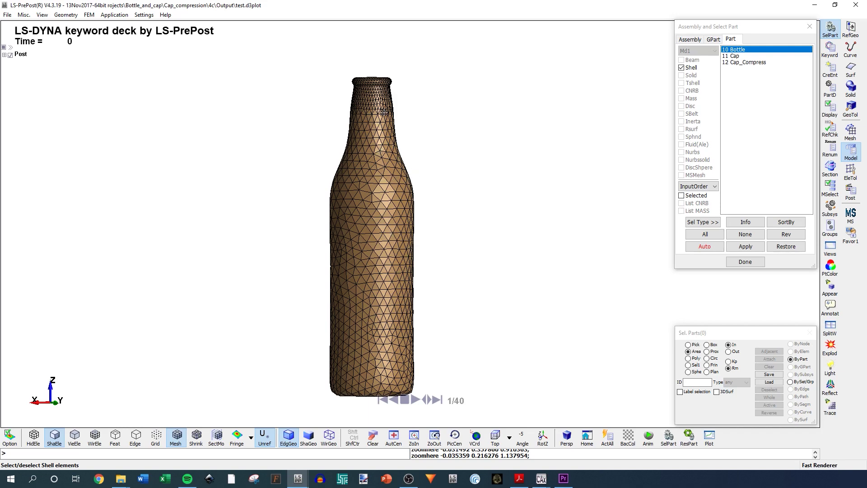
{"action": "scroll", "coordinate": [371, 92], "scroll_direction": "up", "scroll_amount": 2}
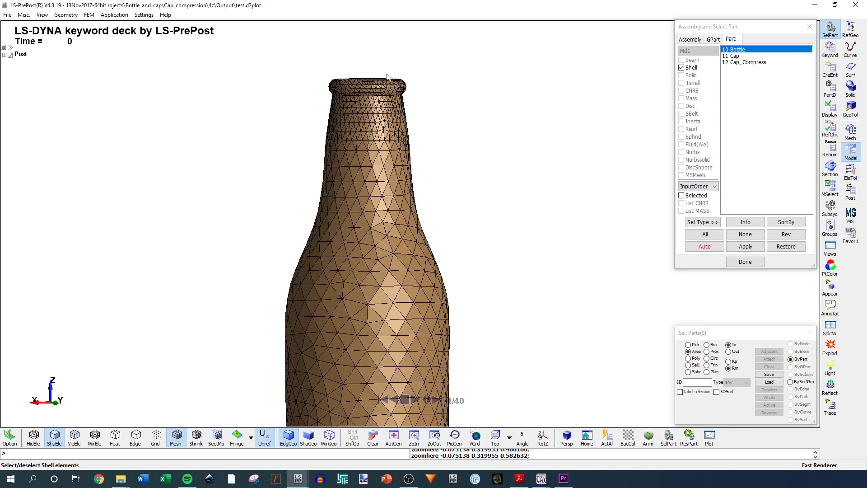
Examine the bottle mesh at its base, shoulder and open rim from below, above and the side
{"action": "right_click_drag", "start_coordinate": [387, 74], "coordinate": [384, 23], "text": "shift"}
{"action": "scroll", "coordinate": [373, 376], "scroll_direction": "up", "scroll_amount": 1}
{"action": "left_click_drag", "start_coordinate": [381, 299], "coordinate": [366, 234], "text": "shift"}
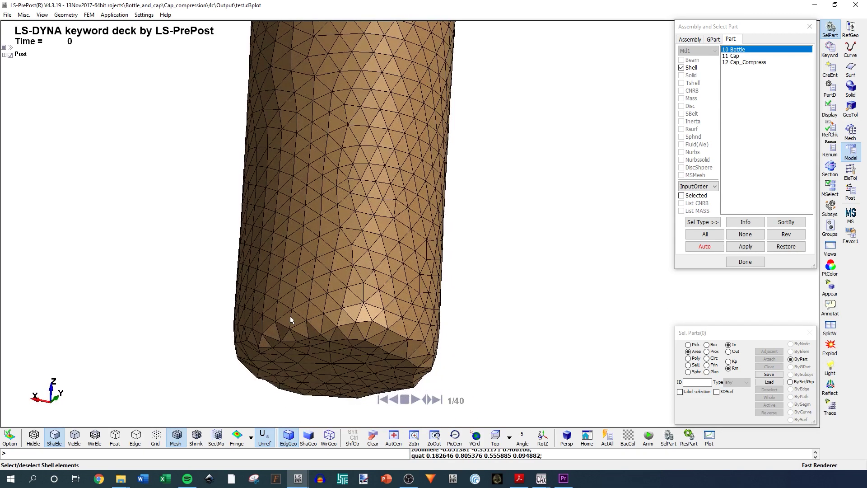
{"action": "left_click_drag", "start_coordinate": [355, 289], "coordinate": [331, 320], "text": "shift"}
{"action": "scroll", "coordinate": [309, 273], "scroll_direction": "down", "scroll_amount": 1}
{"action": "scroll", "coordinate": [310, 275], "scroll_direction": "down", "scroll_amount": 2}
{"action": "scroll", "coordinate": [332, 316], "scroll_direction": "down", "scroll_amount": 3}
{"action": "scroll", "coordinate": [355, 133], "scroll_direction": "up", "scroll_amount": 6}
{"action": "left_click_drag", "start_coordinate": [438, 194], "coordinate": [352, 177], "text": "shift"}
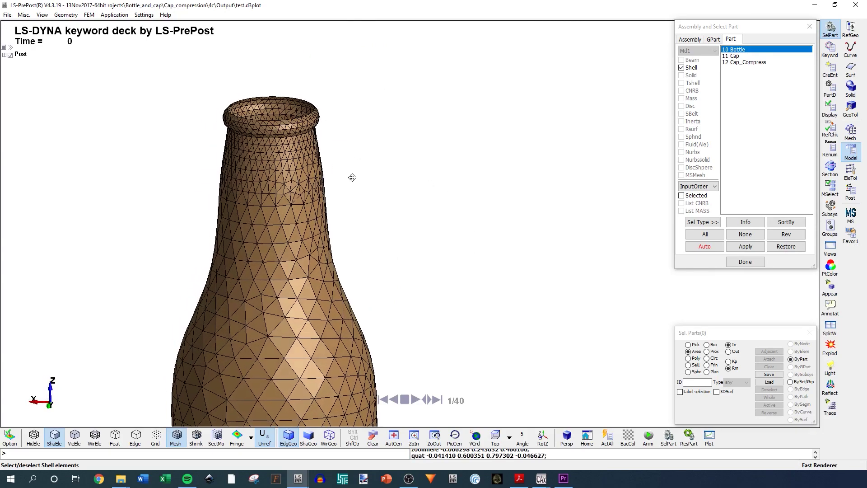
{"action": "right_click_drag", "start_coordinate": [352, 178], "coordinate": [373, 163], "text": "shift"}
{"action": "left_click_drag", "start_coordinate": [384, 194], "coordinate": [362, 163], "text": "shift"}
{"action": "right_click_drag", "start_coordinate": [363, 173], "coordinate": [427, 205], "text": "shift"}
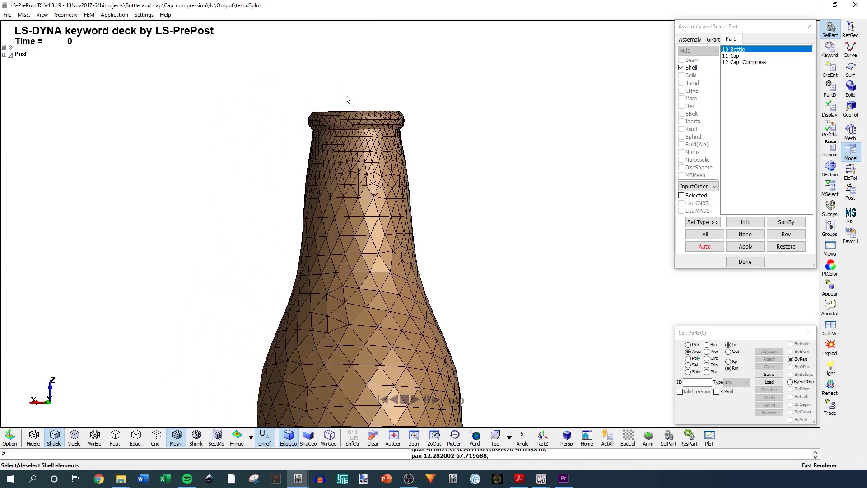
Display the Cap part together with the Bottle part at the bottle's neck
{"action": "scroll", "coordinate": [348, 99], "scroll_direction": "up", "scroll_amount": 2}
{"action": "left_click", "coordinate": [734, 56], "text": "shift"}
{"action": "left_click_drag", "start_coordinate": [535, 150], "coordinate": [536, 162], "text": "shift"}
{"action": "left_click_drag", "start_coordinate": [403, 128], "coordinate": [351, 316], "text": "shift"}
{"action": "scroll", "coordinate": [356, 262], "scroll_direction": "up", "scroll_amount": 2}
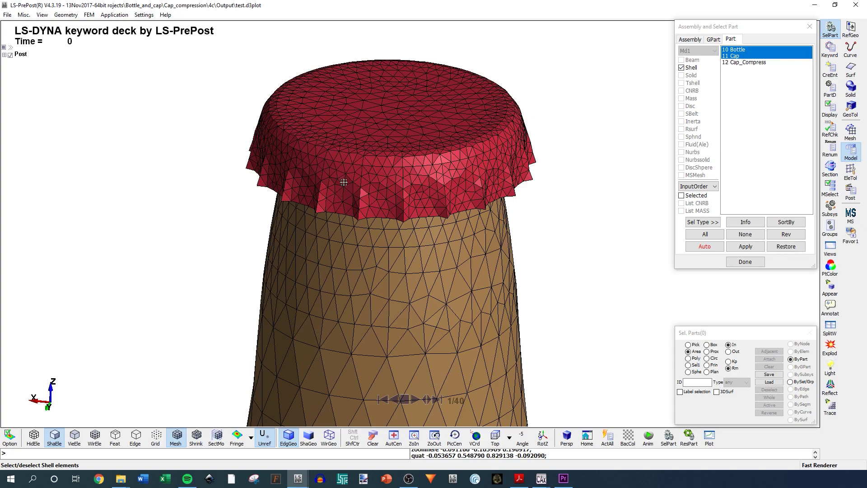
Examine the meshed cap's top and fluted skirt on the bottle from the side, below and above
{"action": "left_click_drag", "start_coordinate": [375, 216], "coordinate": [301, 63], "text": "shift"}
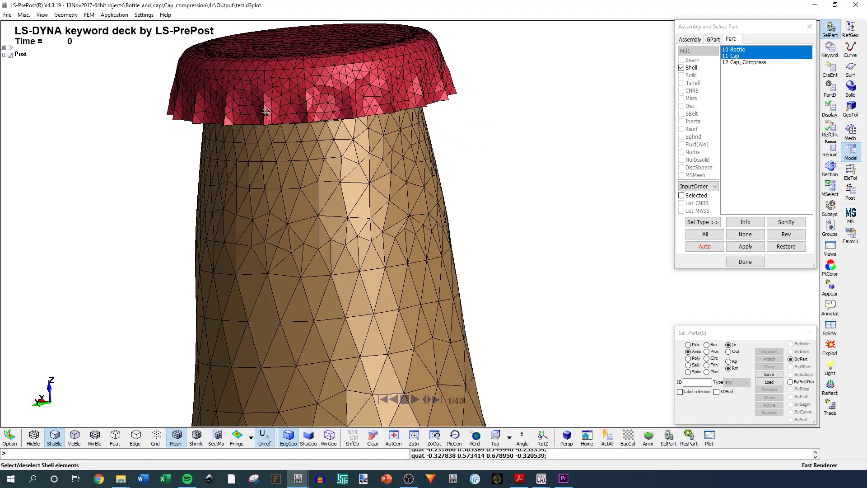
{"action": "left_click_drag", "start_coordinate": [265, 113], "coordinate": [457, 115], "text": "shift"}
{"action": "left_click_drag", "start_coordinate": [389, 300], "coordinate": [500, 305], "text": "shift"}
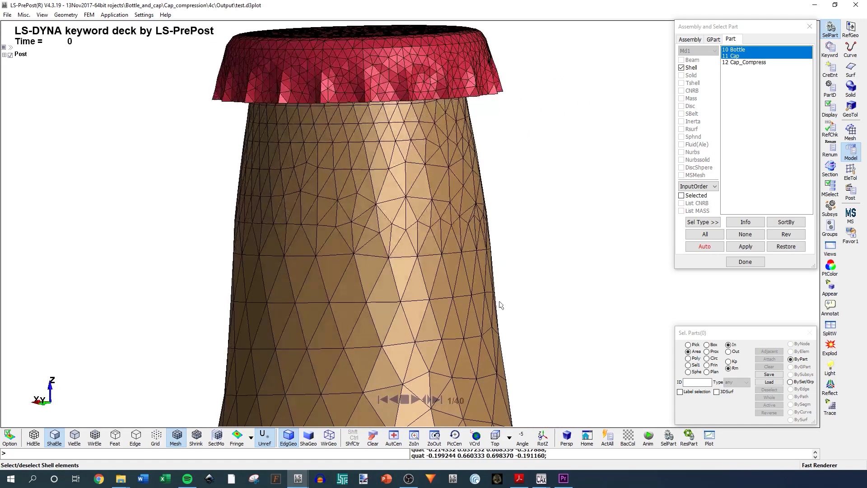
{"action": "middle_click_drag", "start_coordinate": [363, 166], "coordinate": [355, 200], "text": "shift"}
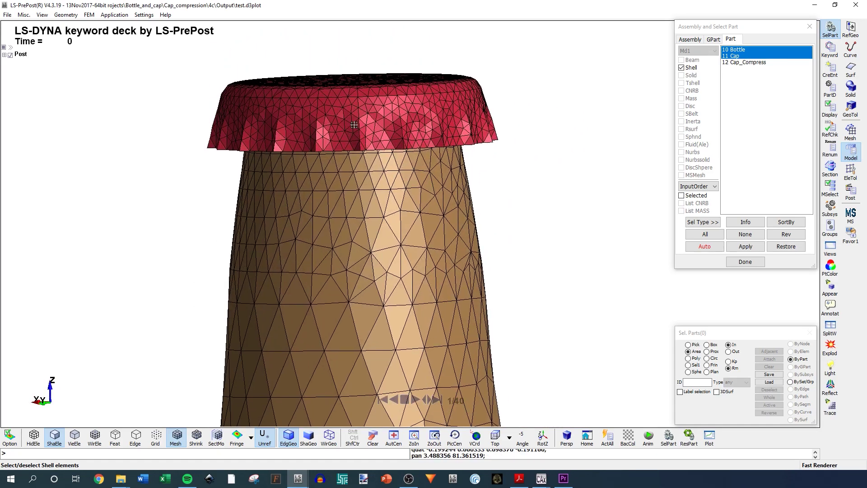
{"action": "left_click_drag", "start_coordinate": [316, 168], "coordinate": [394, 190], "text": "shift"}
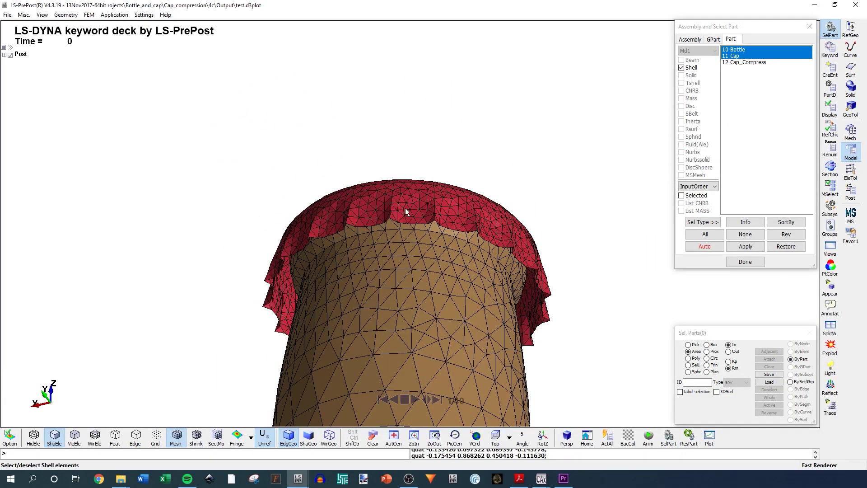
{"action": "left_click_drag", "start_coordinate": [405, 208], "coordinate": [392, 220], "text": "shift"}
{"action": "scroll", "coordinate": [393, 244], "scroll_direction": "up", "scroll_amount": 5}
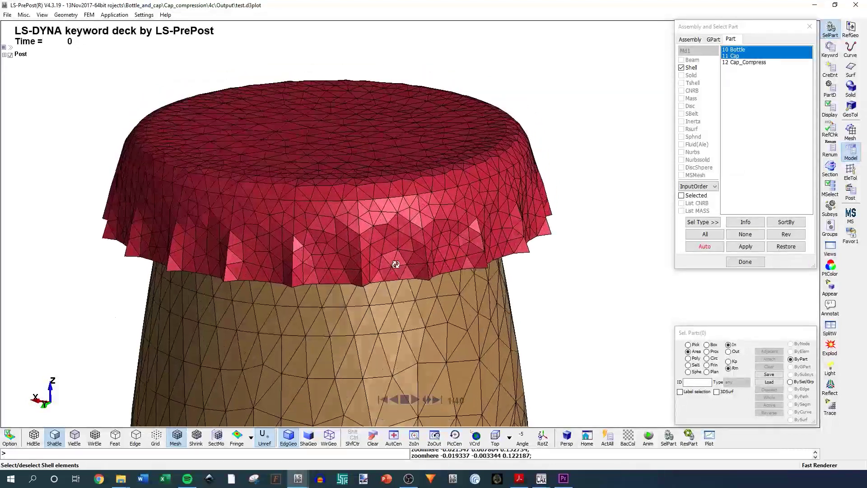
{"action": "left_click_drag", "start_coordinate": [395, 264], "coordinate": [387, 290], "text": "shift"}
{"action": "right_click_drag", "start_coordinate": [387, 290], "coordinate": [417, 174], "text": "shift"}
{"action": "scroll", "coordinate": [409, 199], "scroll_direction": "down", "scroll_amount": 5}
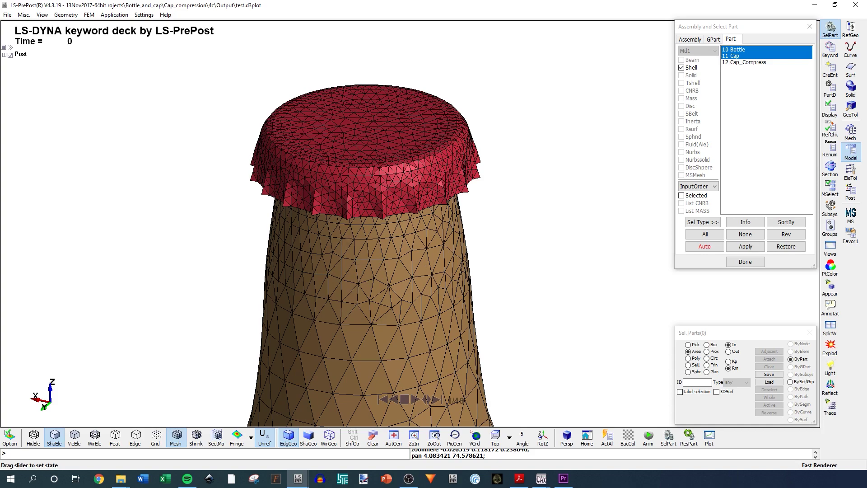
Examine the clearance between the cap's fluted skirt and the bottle's rim, looking closely from underneath
{"action": "left_click_drag", "start_coordinate": [338, 314], "coordinate": [346, 266], "text": "shift"}
{"action": "left_click_drag", "start_coordinate": [432, 103], "coordinate": [358, 154]}
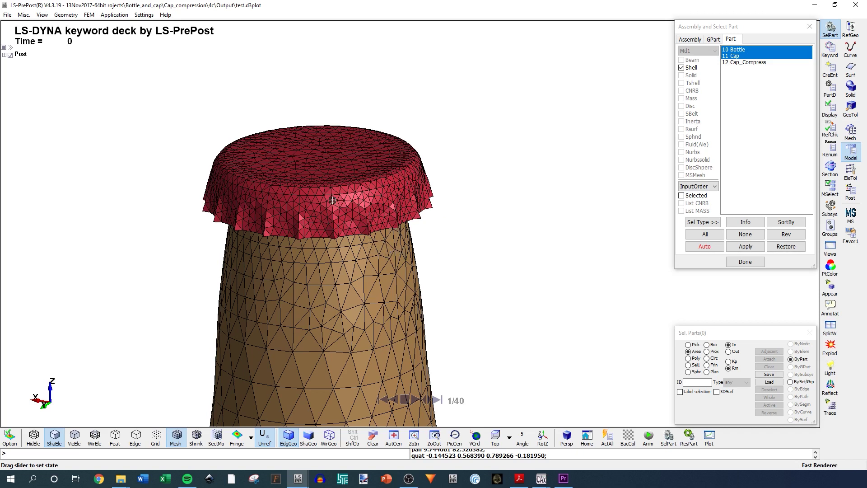
{"action": "left_click_drag", "start_coordinate": [359, 237], "coordinate": [402, 215], "text": "shift"}
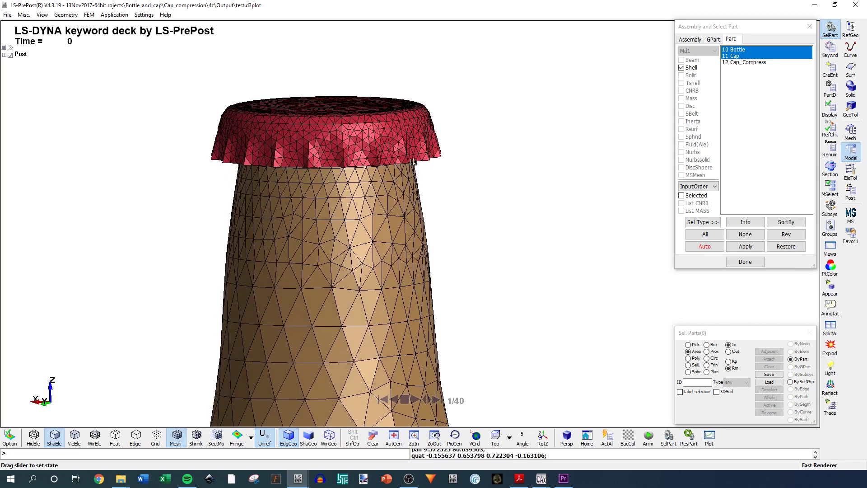
{"action": "left_click_drag", "start_coordinate": [382, 258], "coordinate": [275, 273], "text": "shift"}
{"action": "scroll", "coordinate": [307, 290], "scroll_direction": "up", "scroll_amount": 3}
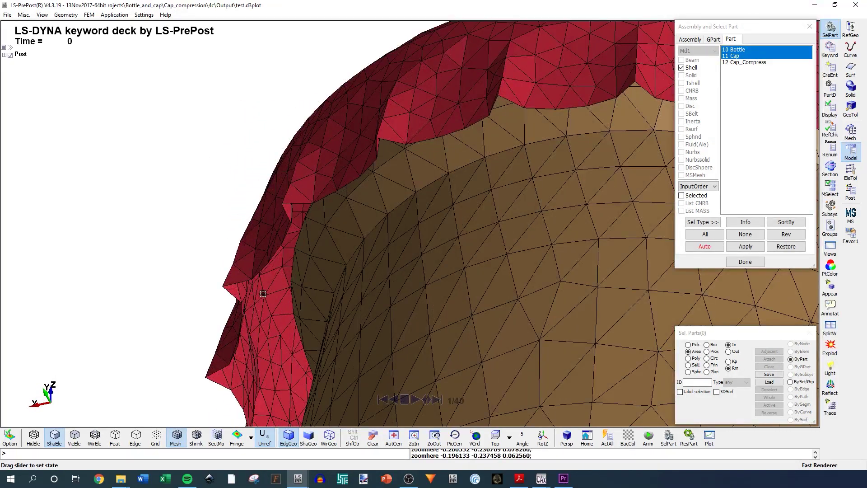
{"action": "scroll", "coordinate": [236, 287], "scroll_direction": "down", "scroll_amount": 5}
{"action": "mouse_move", "coordinate": [315, 269]}
{"action": "left_mouse_down", "text": "shift"}
{"action": "mouse_move", "coordinate": [362, 284]}
{"action": "mouse_move", "coordinate": [366, 333]}
{"action": "mouse_move", "coordinate": [374, 294]}
{"action": "mouse_move", "coordinate": [313, 261]}
{"action": "left_mouse_up", "text": "shift"}
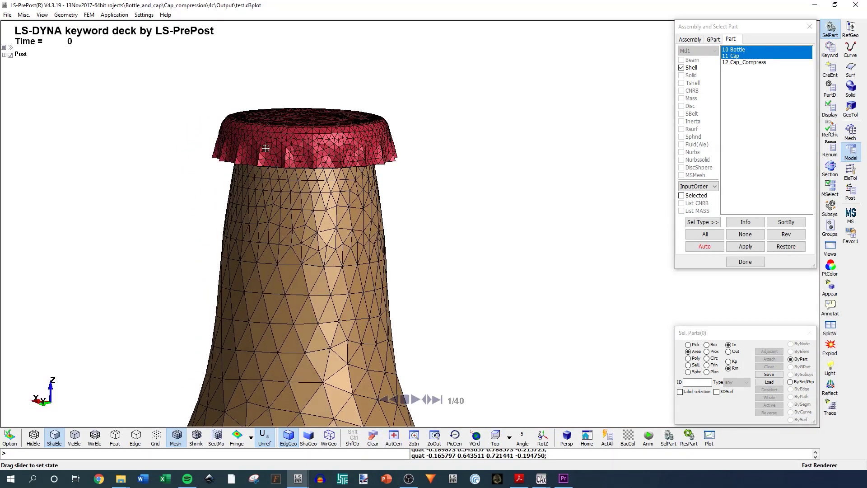
{"action": "scroll", "coordinate": [318, 204], "scroll_direction": "up", "scroll_amount": 5}
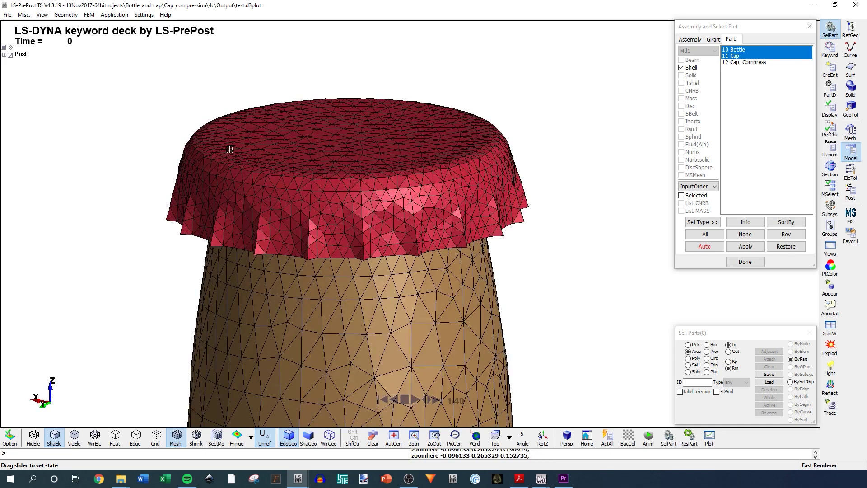
Display the Cap_Compress part around the cap along with the Bottle and Cap parts
{"action": "left_click", "coordinate": [745, 62], "text": "ctrl"}
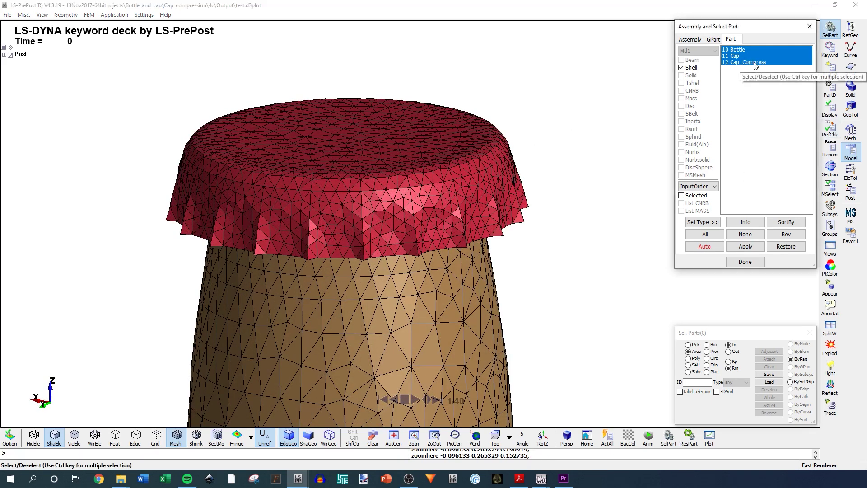
{"action": "middle_click_drag", "start_coordinate": [303, 225], "coordinate": [336, 172], "text": "shift"}
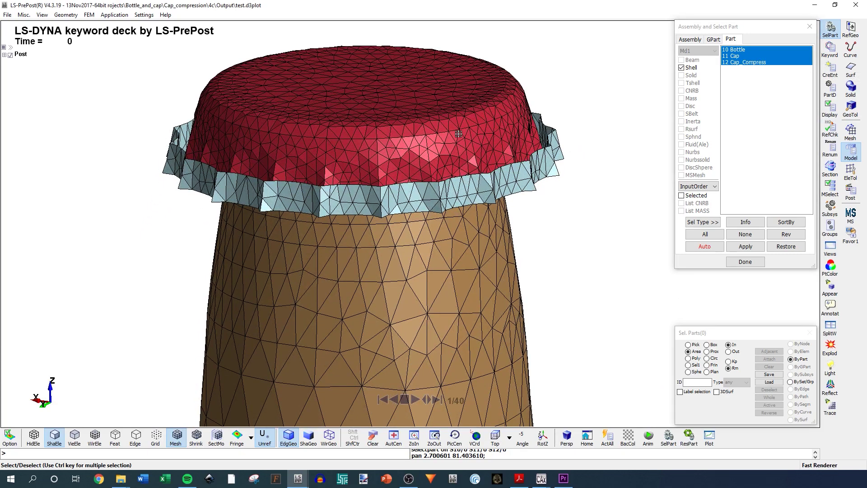
{"action": "left_click_drag", "start_coordinate": [418, 245], "coordinate": [382, 107], "text": "shift"}
Examine how the Cap_Compress ring surrounds the cap's skirt from below, the side and above
{"action": "scroll", "coordinate": [398, 177], "scroll_direction": "down", "scroll_amount": 4}
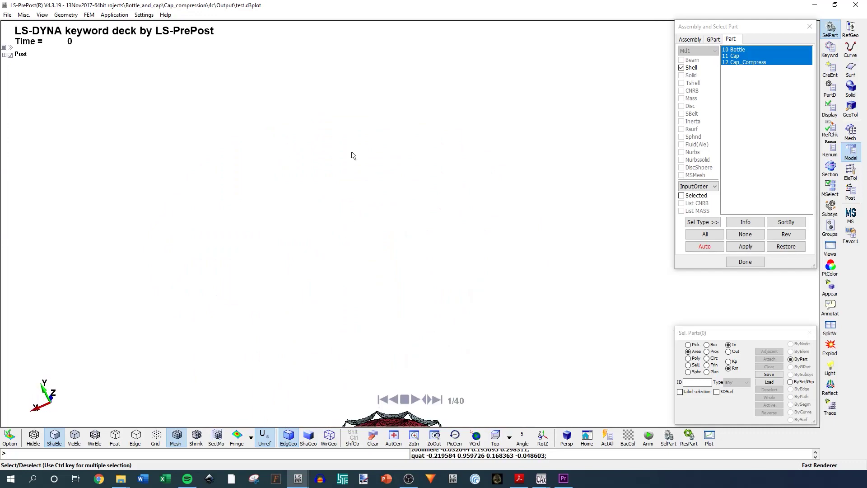
{"action": "scroll", "coordinate": [353, 155], "scroll_direction": "down", "scroll_amount": 5}
{"action": "scroll", "coordinate": [368, 262], "scroll_direction": "up", "scroll_amount": 5}
{"action": "left_click_drag", "start_coordinate": [360, 185], "coordinate": [365, 204], "text": "shift"}
{"action": "scroll", "coordinate": [360, 205], "scroll_direction": "down", "scroll_amount": 10}
{"action": "scroll", "coordinate": [374, 157], "scroll_direction": "up", "scroll_amount": 10}
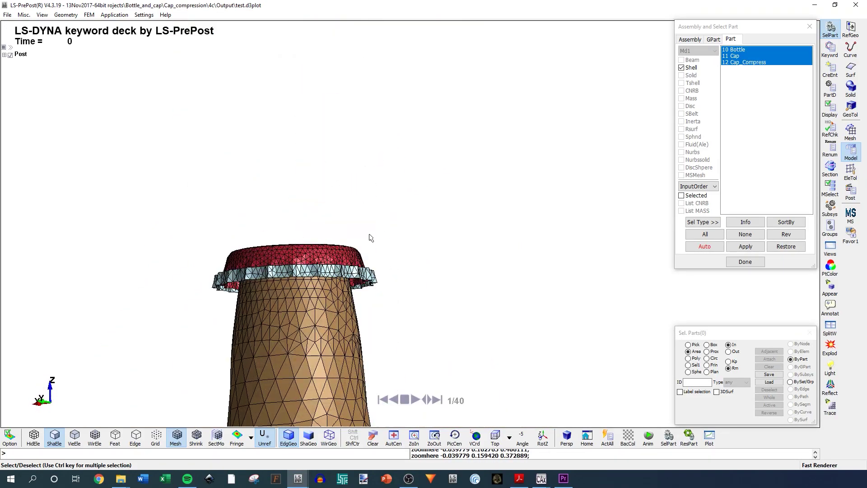
{"action": "left_click_drag", "start_coordinate": [370, 238], "coordinate": [329, 279], "text": "shift"}
{"action": "right_click_drag", "start_coordinate": [329, 279], "coordinate": [385, 190], "text": "shift"}
{"action": "left_click_drag", "start_coordinate": [385, 190], "coordinate": [352, 128], "text": "shift"}
{"action": "scroll", "coordinate": [457, 175], "scroll_direction": "up", "scroll_amount": 10}
{"action": "left_click_drag", "start_coordinate": [483, 311], "coordinate": [375, 259], "text": "shift"}
{"action": "right_click_drag", "start_coordinate": [495, 179], "coordinate": [519, 150], "text": "shift"}
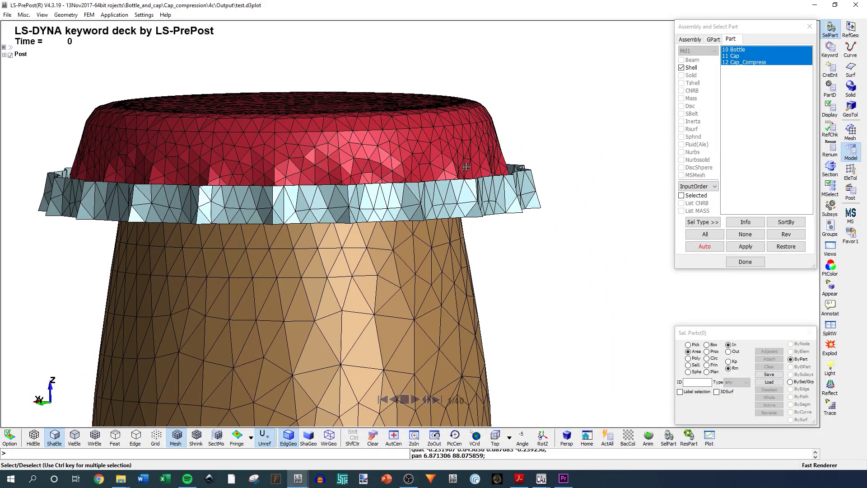
{"action": "scroll", "coordinate": [387, 142], "scroll_direction": "down", "scroll_amount": 6}
{"action": "left_click_drag", "start_coordinate": [386, 142], "coordinate": [297, 212], "text": "shift"}
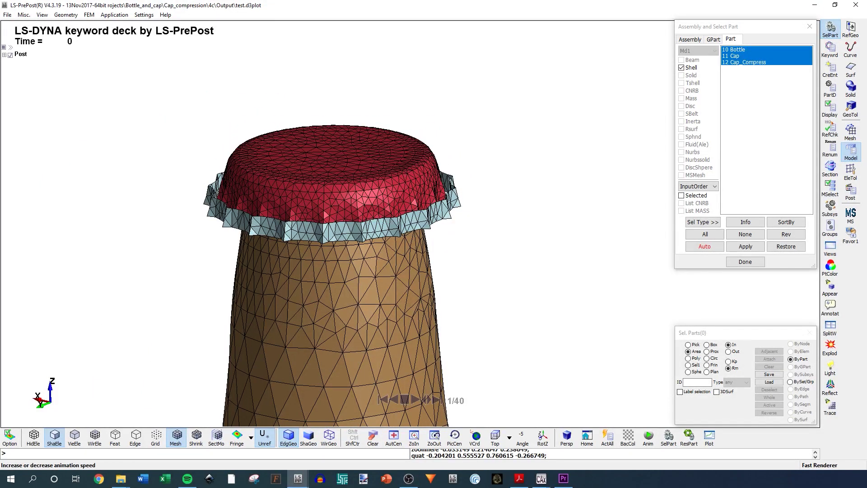
Play the cap compression simulation forward and stop it at state 23, viewing the cap from the side
{"action": "left_click", "coordinate": [415, 399]}
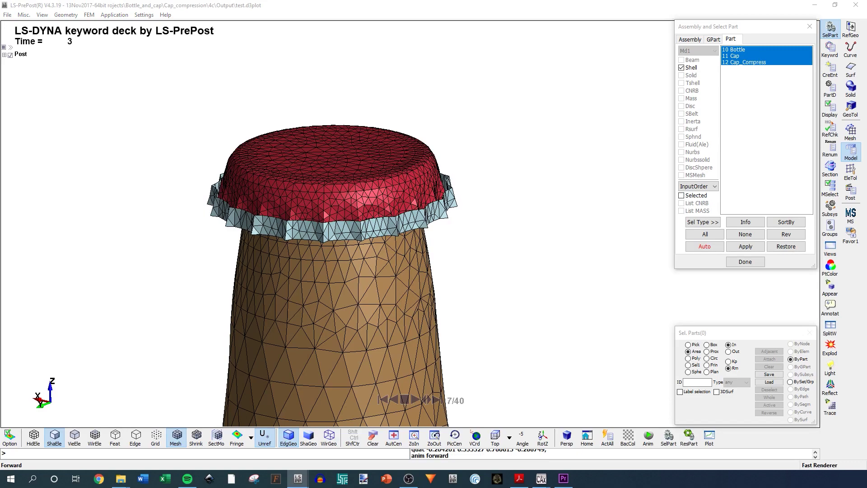
{"action": "left_click_drag", "start_coordinate": [400, 305], "coordinate": [424, 264], "text": "shift"}
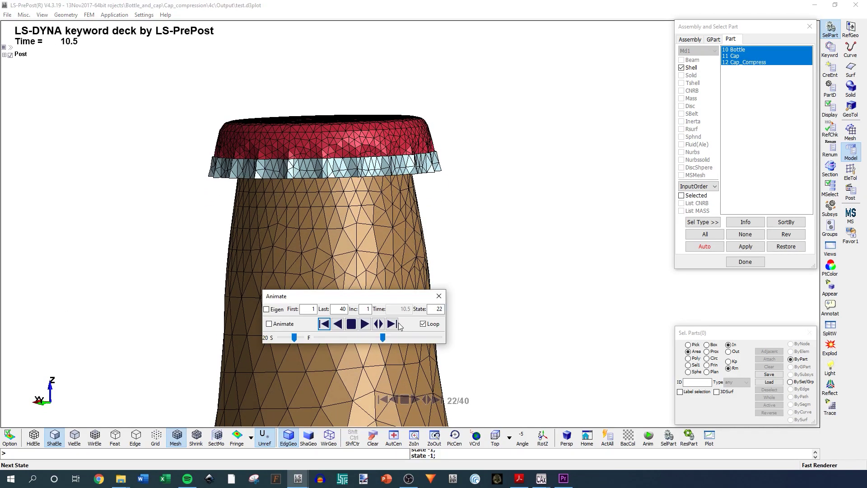
{"action": "left_click", "coordinate": [392, 324]}
Hide the Cap_Compress part at state 23 and inspect the deformed cap's skirt around the bottle rim
{"action": "scroll", "coordinate": [312, 223], "scroll_direction": "up", "scroll_amount": 6}
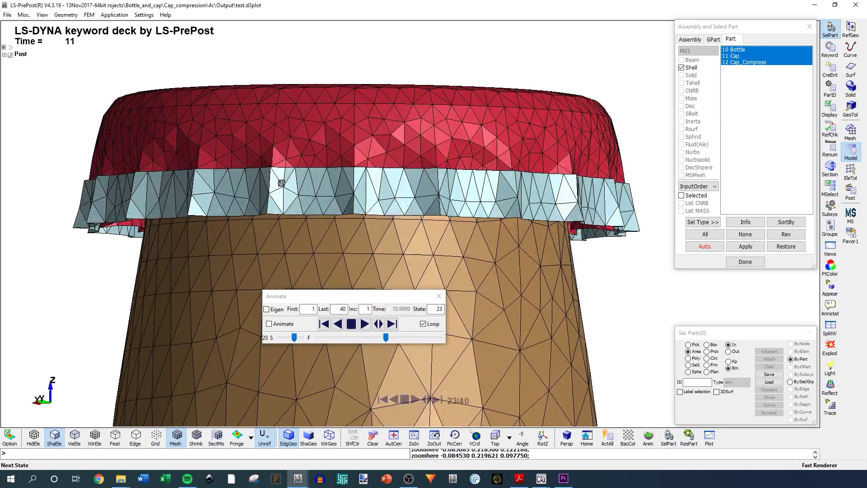
{"action": "left_click", "coordinate": [249, 192]}
{"action": "scroll", "coordinate": [309, 199], "scroll_direction": "down", "scroll_amount": 6}
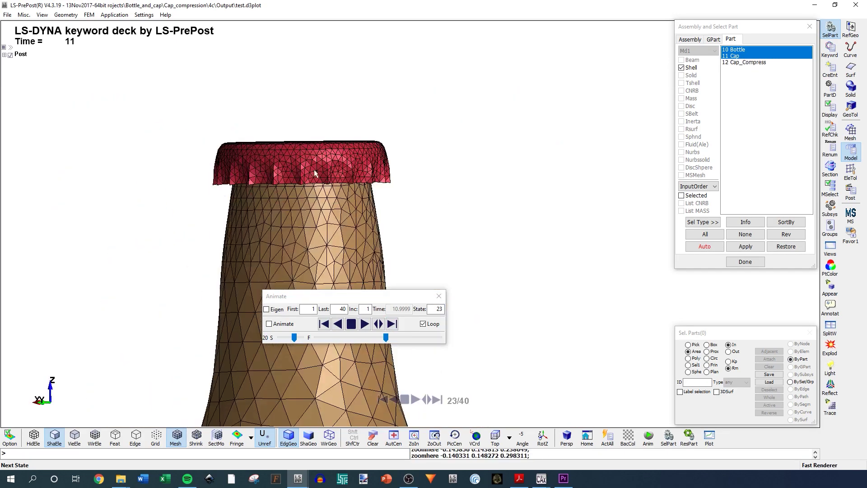
{"action": "left_click_drag", "start_coordinate": [313, 169], "coordinate": [370, 194], "text": "shift"}
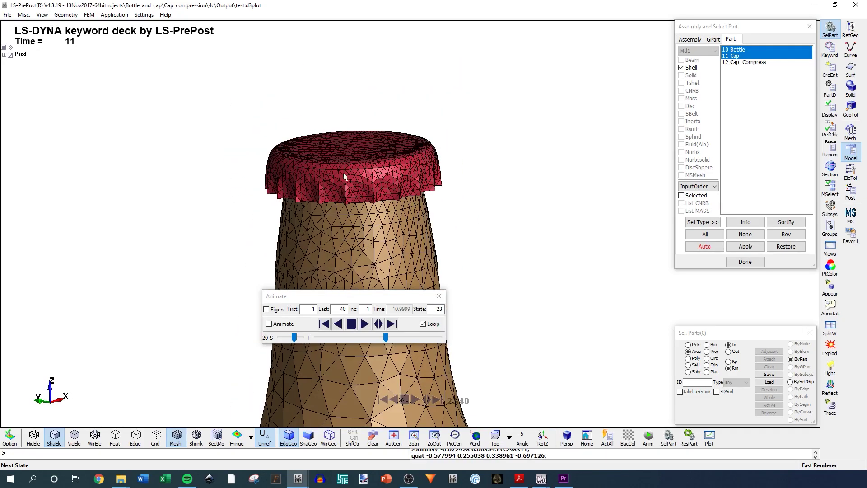
{"action": "scroll", "coordinate": [340, 172], "scroll_direction": "up", "scroll_amount": 3}
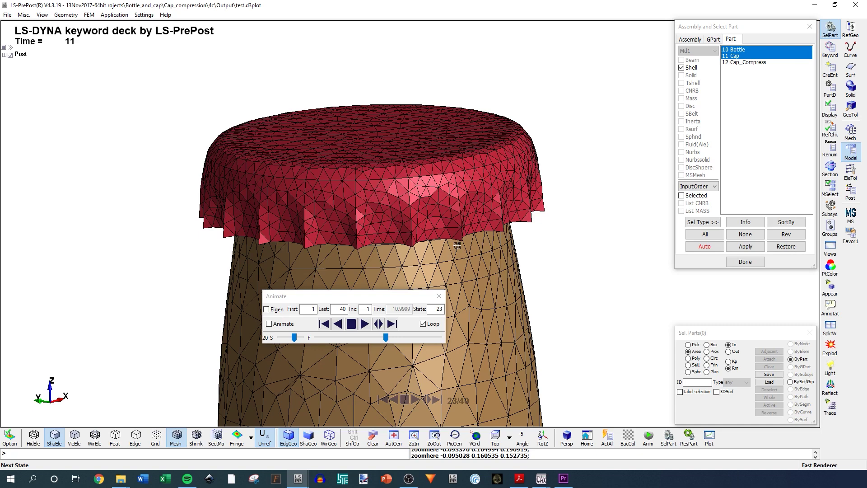
{"action": "left_click_drag", "start_coordinate": [404, 237], "coordinate": [337, 183], "text": "shift"}
{"action": "scroll", "coordinate": [338, 184], "scroll_direction": "down", "scroll_amount": 5}
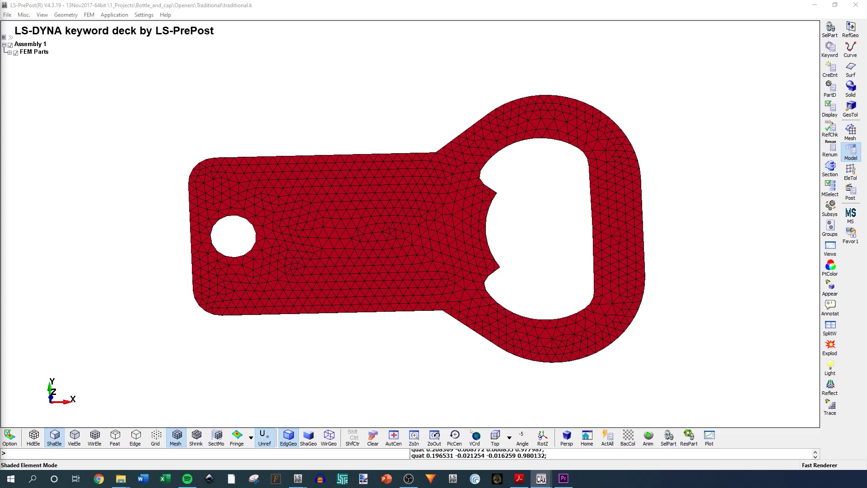
Examine the traditional opener's shell mesh around the key hole, handle and opening teeth from flat and edge-on angles
{"action": "left_click_drag", "start_coordinate": [512, 326], "coordinate": [320, 233], "text": "shift"}
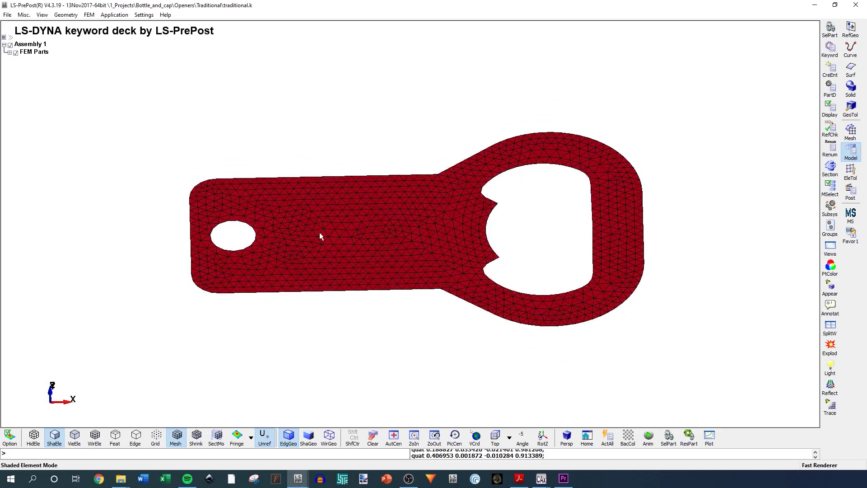
{"action": "left_click_drag", "start_coordinate": [415, 309], "coordinate": [425, 223], "text": "shift"}
{"action": "scroll", "coordinate": [382, 212], "scroll_direction": "up", "scroll_amount": 2}
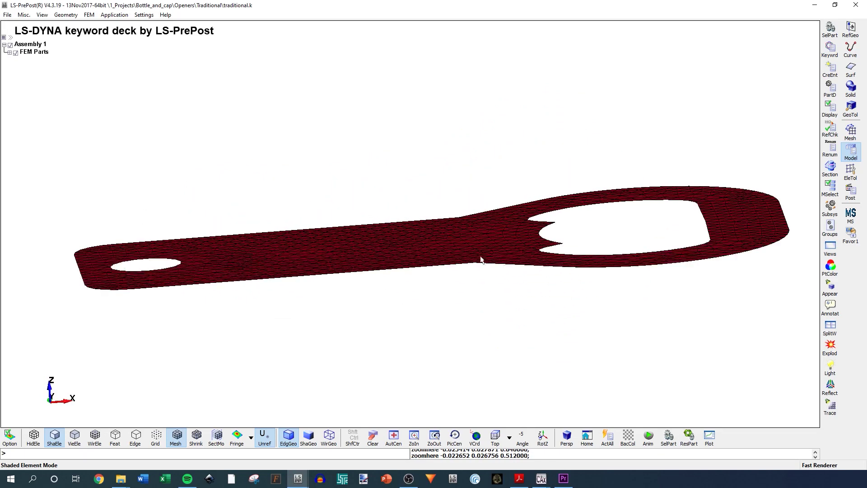
{"action": "left_click_drag", "start_coordinate": [524, 262], "coordinate": [519, 308], "text": "shift"}
{"action": "scroll", "coordinate": [422, 276], "scroll_direction": "down", "scroll_amount": 2}
{"action": "left_click_drag", "start_coordinate": [431, 278], "coordinate": [429, 293], "text": "shift"}
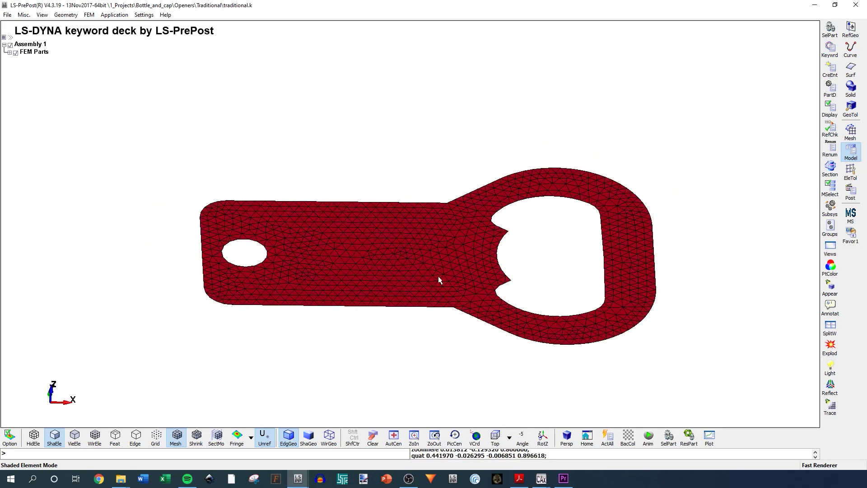
{"action": "left_click_drag", "start_coordinate": [429, 264], "coordinate": [354, 193], "text": "shift"}
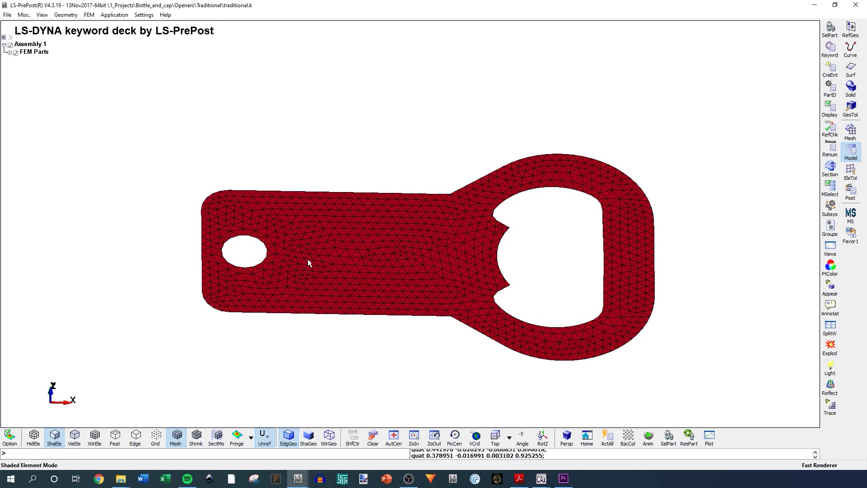
{"action": "left_click_drag", "start_coordinate": [411, 346], "coordinate": [383, 271], "text": "shift"}
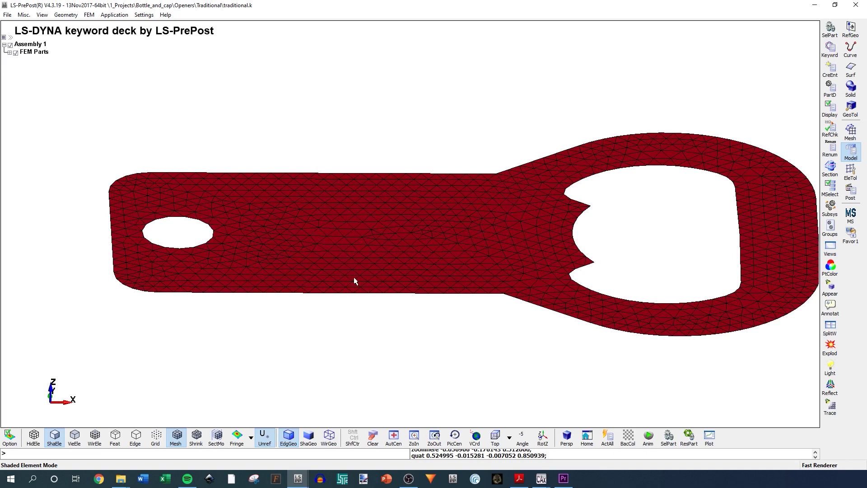
{"action": "left_click_drag", "start_coordinate": [353, 304], "coordinate": [361, 248], "text": "shift"}
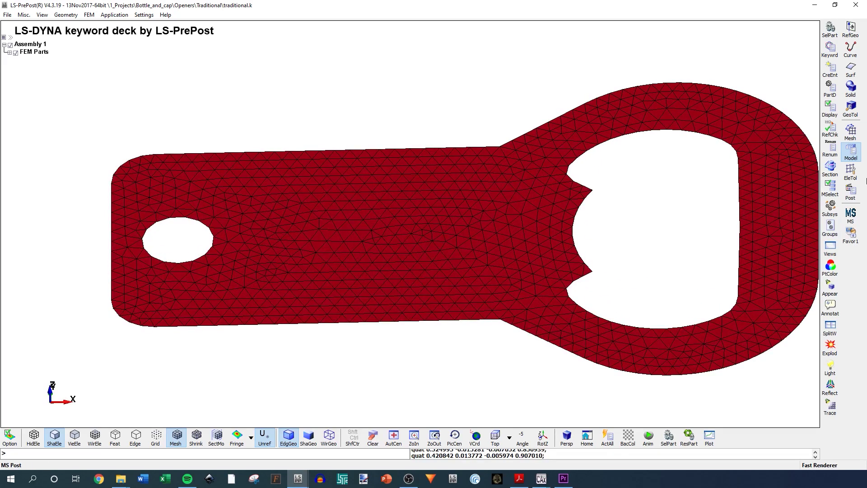
Turn on the shell thickness display for all visible parts of the traditional opener
{"action": "left_click", "coordinate": [830, 287]}
{"action": "left_click", "coordinate": [777, 329]}
{"action": "left_click", "coordinate": [771, 405]}
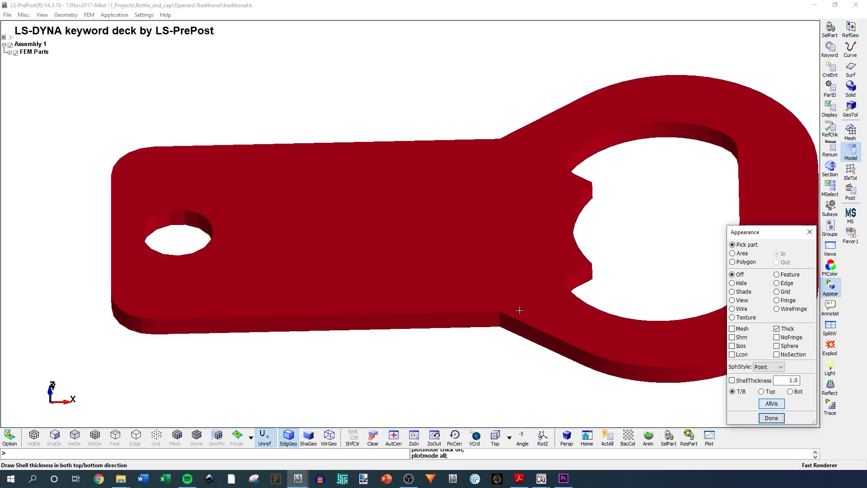
Turn off the shell thickness display for all visible parts of the traditional opener
{"action": "left_click_drag", "start_coordinate": [492, 310], "coordinate": [497, 343], "text": "shift"}
{"action": "left_click", "coordinate": [776, 328]}
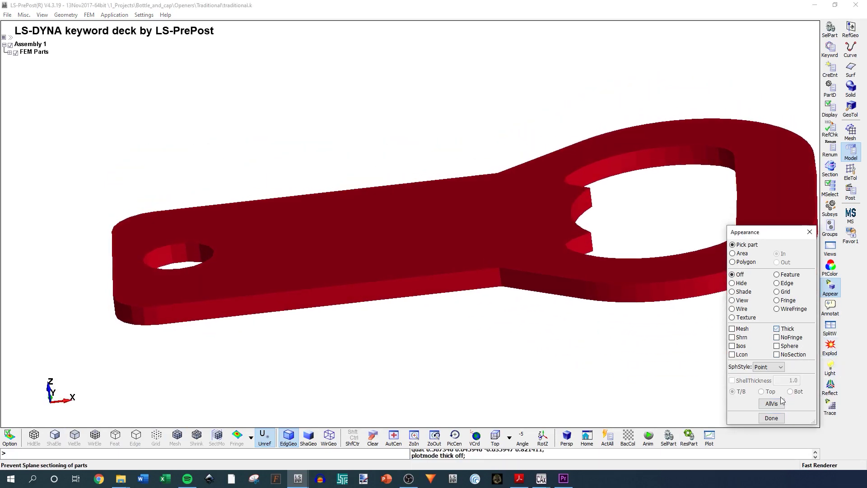
{"action": "left_click", "coordinate": [772, 404]}
{"action": "left_click_drag", "start_coordinate": [518, 283], "coordinate": [478, 349], "text": "shift"}
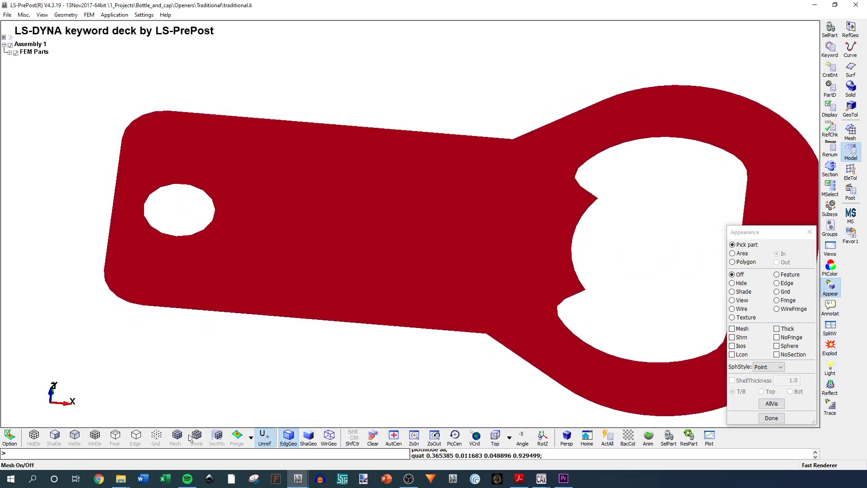
Display the traditional opener as shaded elements with mesh lines and view the whole part face-on
{"action": "left_click", "coordinate": [55, 436]}
{"action": "left_click", "coordinate": [177, 437]}
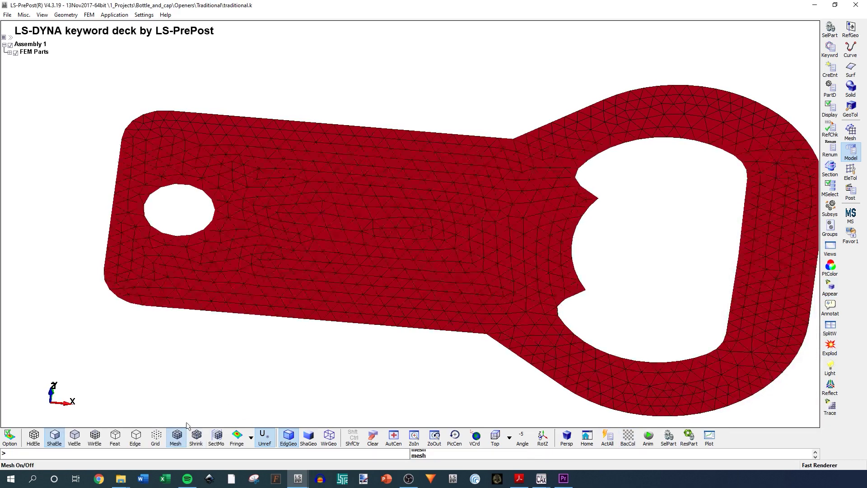
{"action": "scroll", "coordinate": [215, 250], "scroll_direction": "down", "scroll_amount": 3}
{"action": "scroll", "coordinate": [242, 269], "scroll_direction": "up", "scroll_amount": 2}
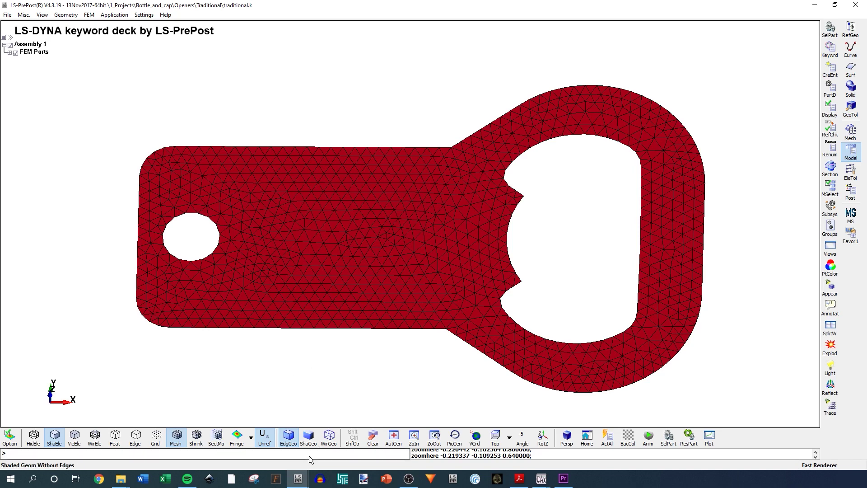
Switch to the corkscrew model and examine the mesh of its handle, screw, body and levers from the front and side
{"action": "mouse_move", "coordinate": [298, 483]}
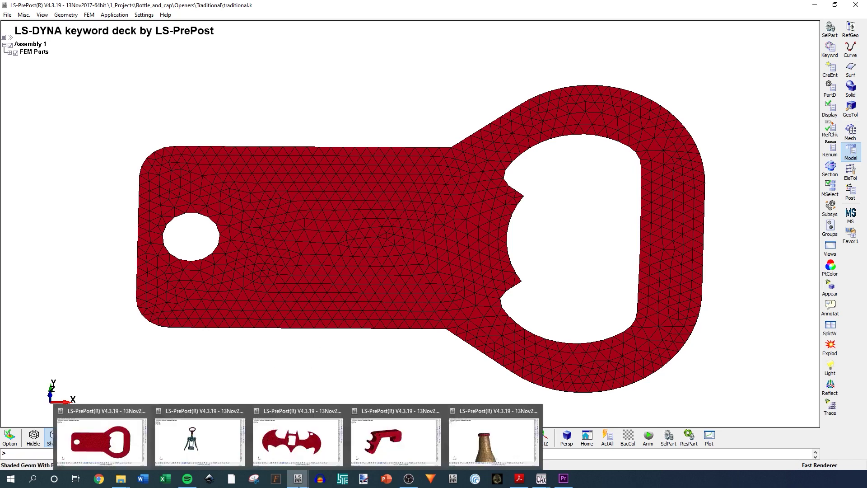
{"action": "left_click", "coordinate": [190, 444]}
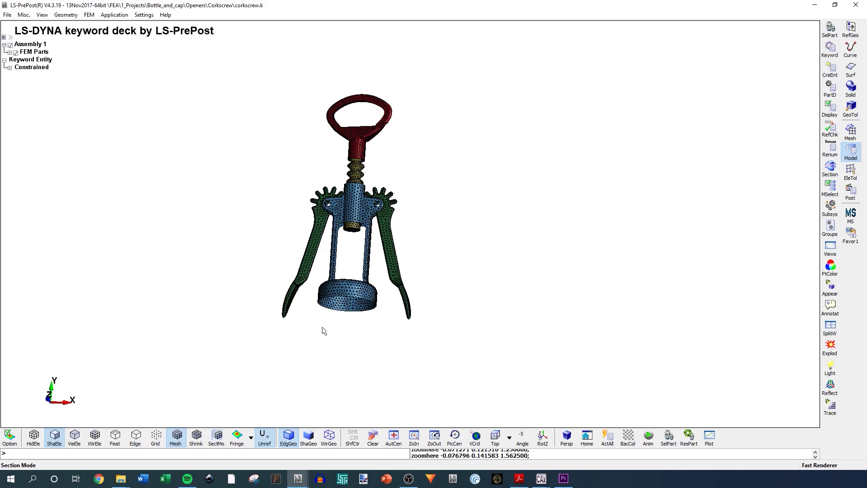
{"action": "scroll", "coordinate": [325, 167], "scroll_direction": "up", "scroll_amount": 2}
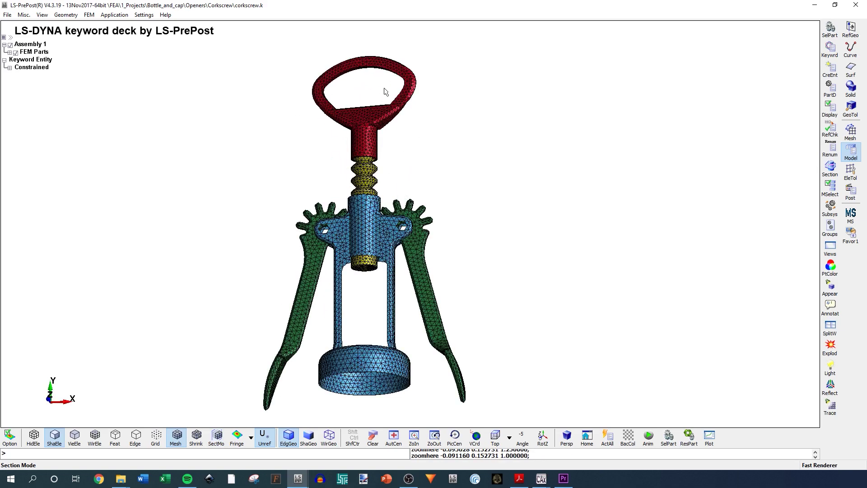
{"action": "left_click_drag", "start_coordinate": [378, 160], "coordinate": [374, 188], "text": "shift"}
{"action": "scroll", "coordinate": [375, 192], "scroll_direction": "up", "scroll_amount": 2}
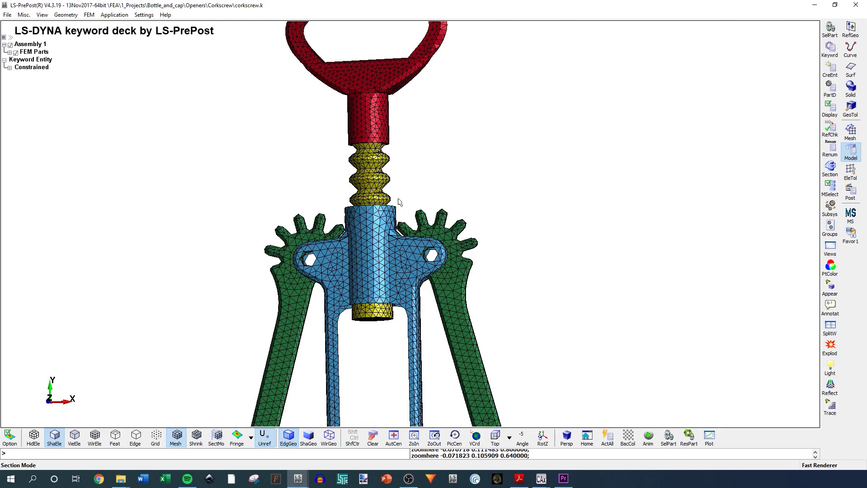
{"action": "left_click_drag", "start_coordinate": [397, 198], "coordinate": [519, 181], "text": "ctrl"}
{"action": "left_click_drag", "start_coordinate": [267, 71], "coordinate": [306, 174], "text": "shift"}
{"action": "scroll", "coordinate": [342, 211], "scroll_direction": "down", "scroll_amount": 3}
{"action": "scroll", "coordinate": [278, 156], "scroll_direction": "up", "scroll_amount": 3}
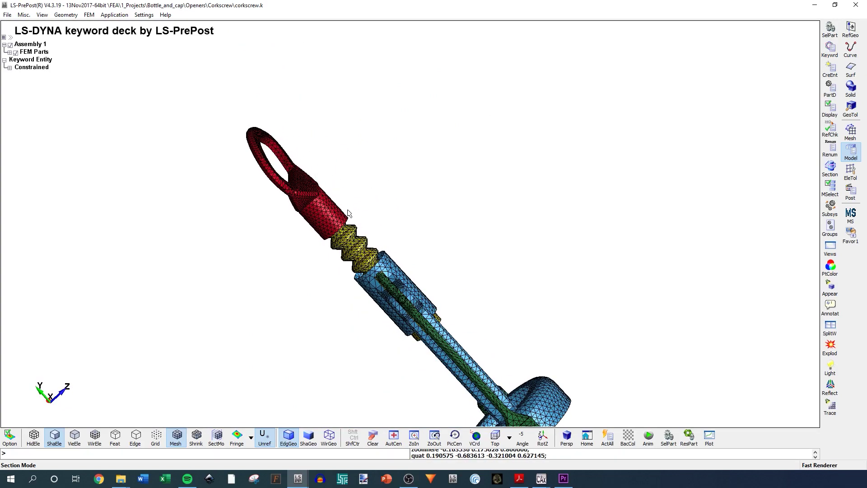
{"action": "left_click_drag", "start_coordinate": [540, 333], "coordinate": [336, 271], "text": "ctrl"}
{"action": "scroll", "coordinate": [321, 225], "scroll_direction": "down", "scroll_amount": 2}
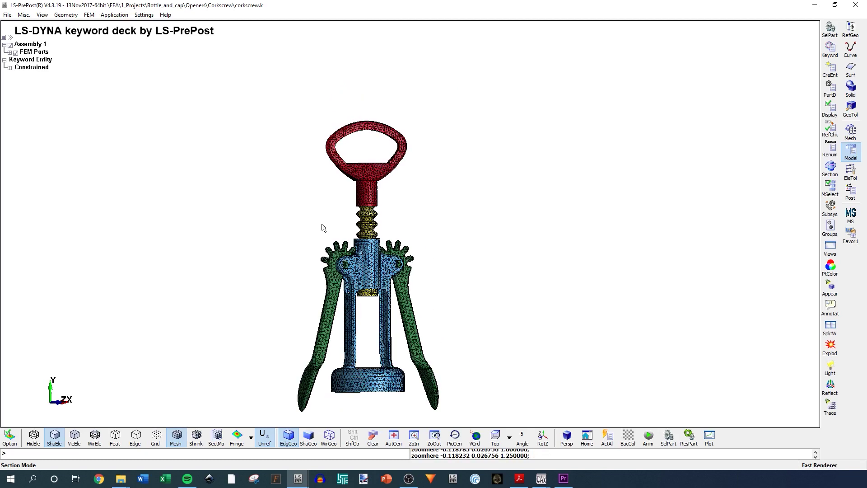
Inspect the corkscrew's threaded shaft, lever gear teeth, pivot holes and bottle ring close up and from tilted angles
{"action": "left_click_drag", "start_coordinate": [407, 244], "coordinate": [362, 261], "text": "shift"}
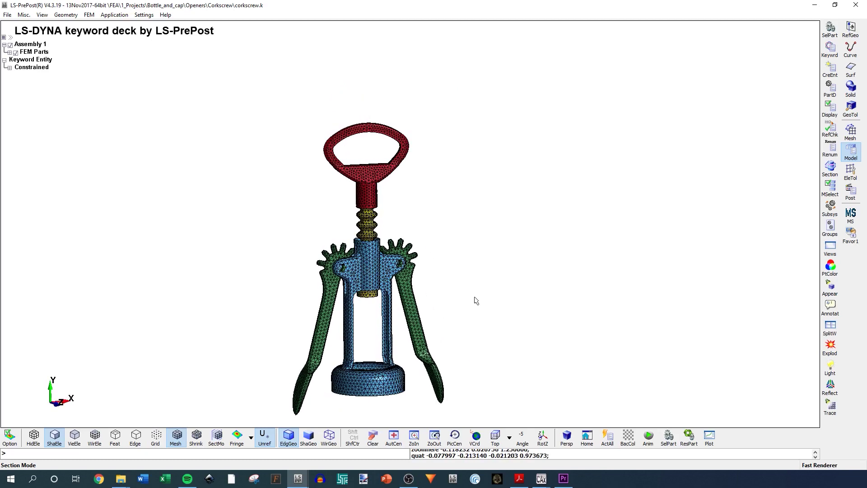
{"action": "left_click_drag", "start_coordinate": [476, 300], "coordinate": [422, 290], "text": "shift"}
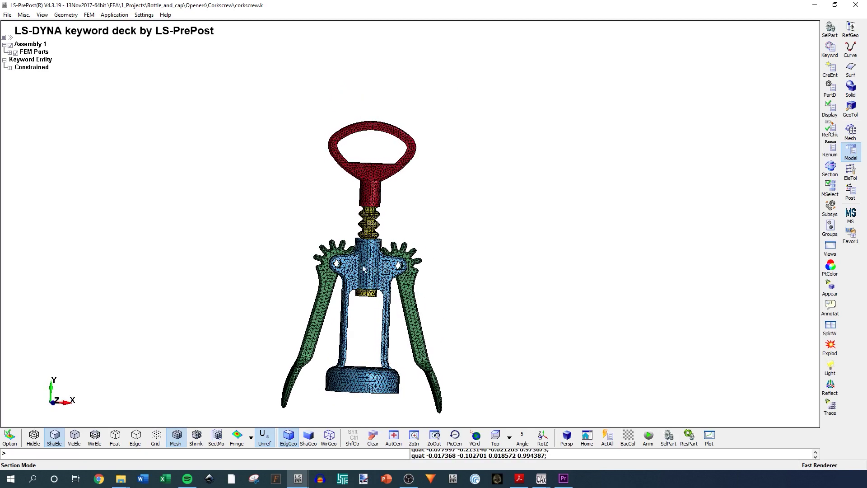
{"action": "left_click_drag", "start_coordinate": [369, 249], "coordinate": [354, 265], "text": "ctrl"}
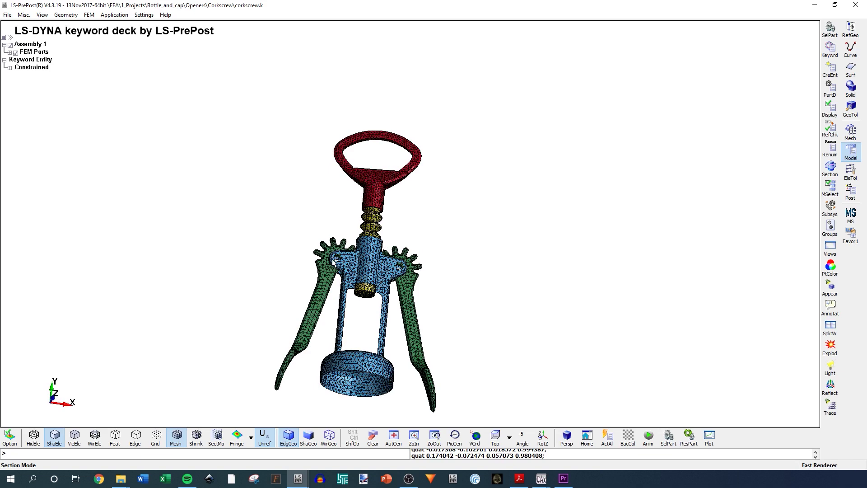
{"action": "scroll", "coordinate": [346, 258], "scroll_direction": "up", "scroll_amount": 3}
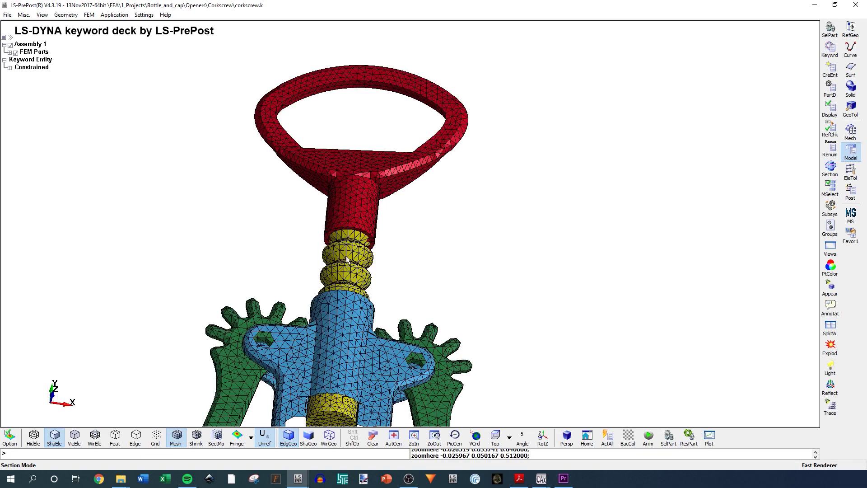
{"action": "left_click_drag", "start_coordinate": [350, 204], "coordinate": [361, 237], "text": "shift"}
{"action": "right_click_drag", "start_coordinate": [429, 284], "coordinate": [451, 202], "text": "shift"}
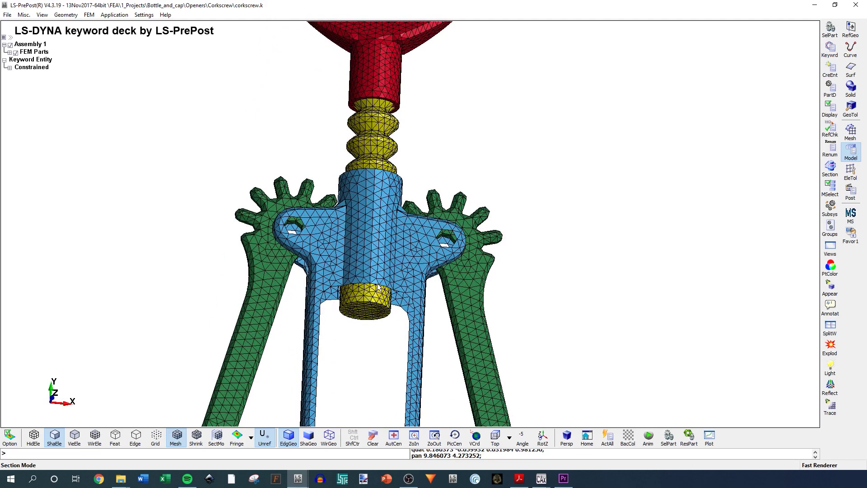
{"action": "left_click_drag", "start_coordinate": [379, 288], "coordinate": [432, 146], "text": "ctrl"}
{"action": "scroll", "coordinate": [418, 141], "scroll_direction": "down", "scroll_amount": 5}
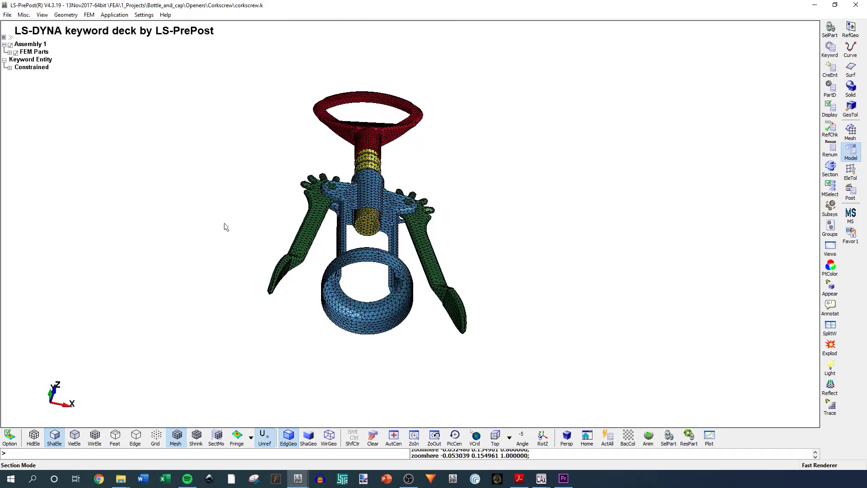
{"action": "left_click_drag", "start_coordinate": [431, 195], "coordinate": [387, 219], "text": "ctrl"}
{"action": "scroll", "coordinate": [392, 300], "scroll_direction": "down", "scroll_amount": 2}
{"action": "left_click_drag", "start_coordinate": [390, 275], "coordinate": [377, 296], "text": "ctrl"}
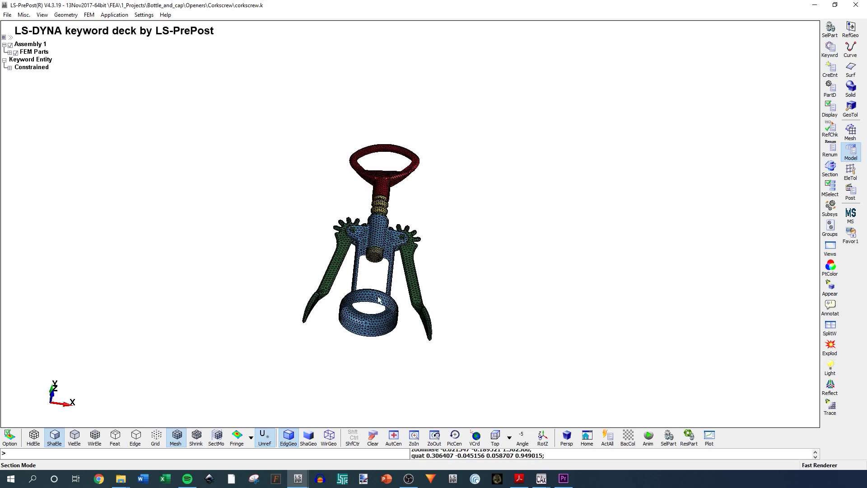
{"action": "scroll", "coordinate": [397, 198], "scroll_direction": "up", "scroll_amount": 1}
{"action": "left_click_drag", "start_coordinate": [359, 247], "coordinate": [367, 238], "text": "ctrl"}
{"action": "scroll", "coordinate": [367, 238], "scroll_direction": "up", "scroll_amount": 1}
Switch to the Batman opener model and examine its shell mesh from face-on and tilted angles
{"action": "left_click", "coordinate": [300, 480]}
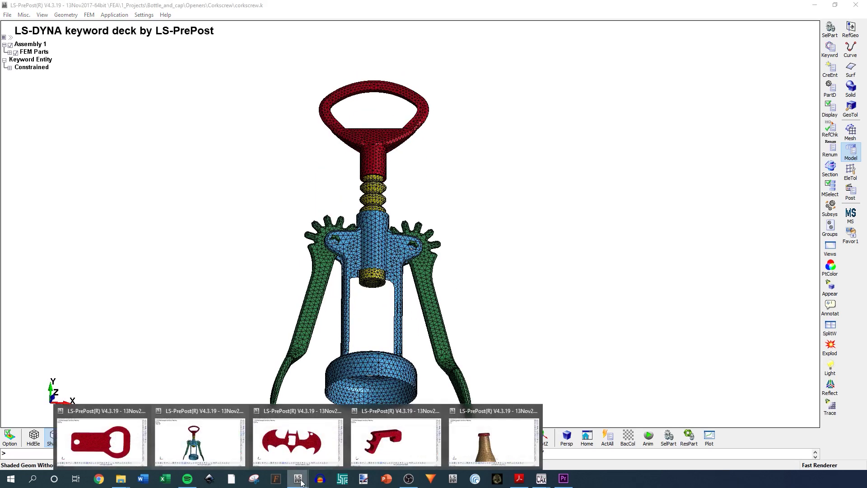
{"action": "left_click", "coordinate": [278, 451]}
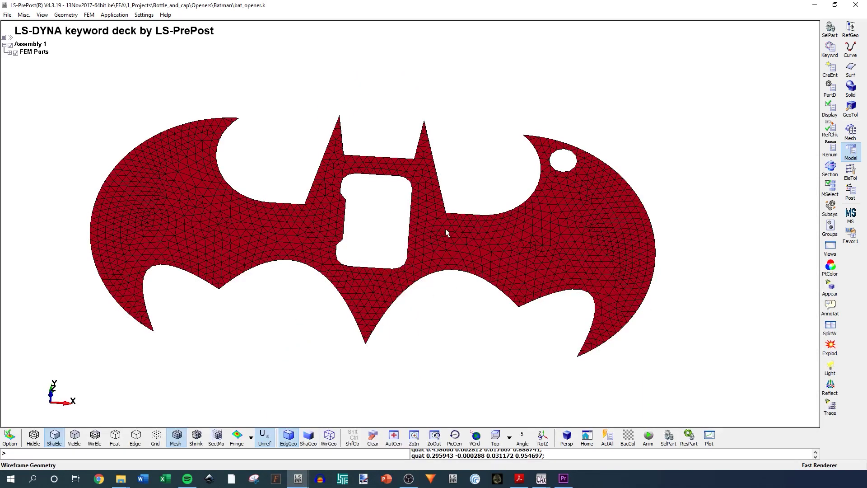
{"action": "left_click_drag", "start_coordinate": [421, 267], "coordinate": [527, 250], "text": "ctrl"}
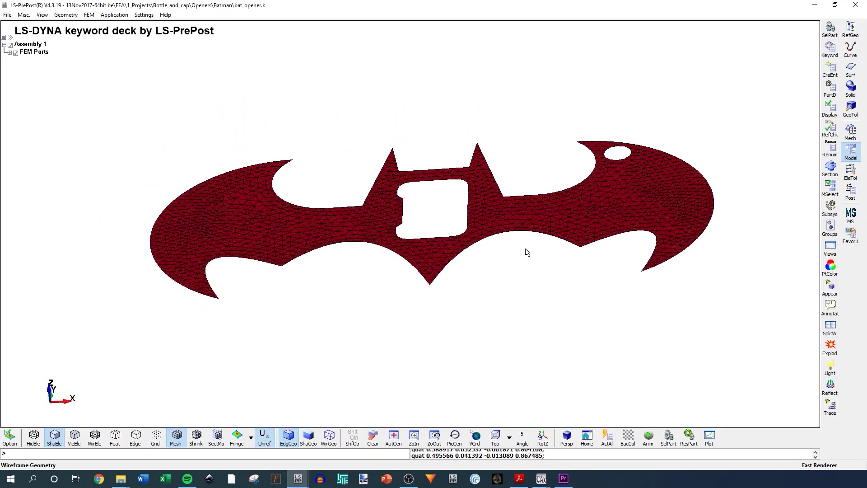
{"action": "left_click_drag", "start_coordinate": [506, 216], "coordinate": [356, 178], "text": "ctrl"}
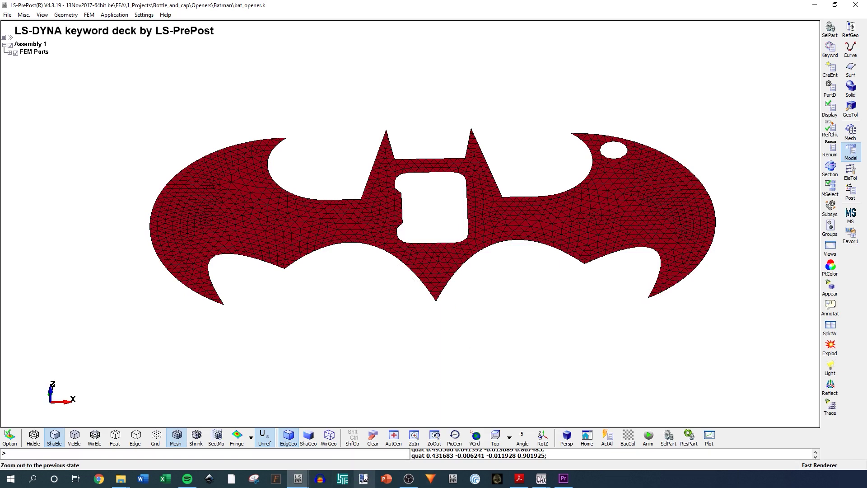
Switch to the one-hander opener model and inspect the mesh around its finger grips close up
{"action": "mouse_move", "coordinate": [300, 486]}
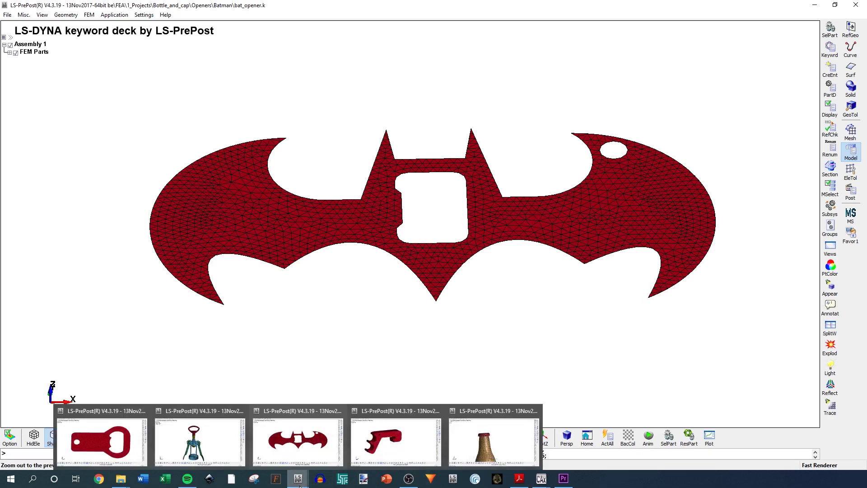
{"action": "left_click", "coordinate": [319, 455]}
{"action": "left_click_drag", "start_coordinate": [239, 328], "coordinate": [291, 236], "text": "ctrl"}
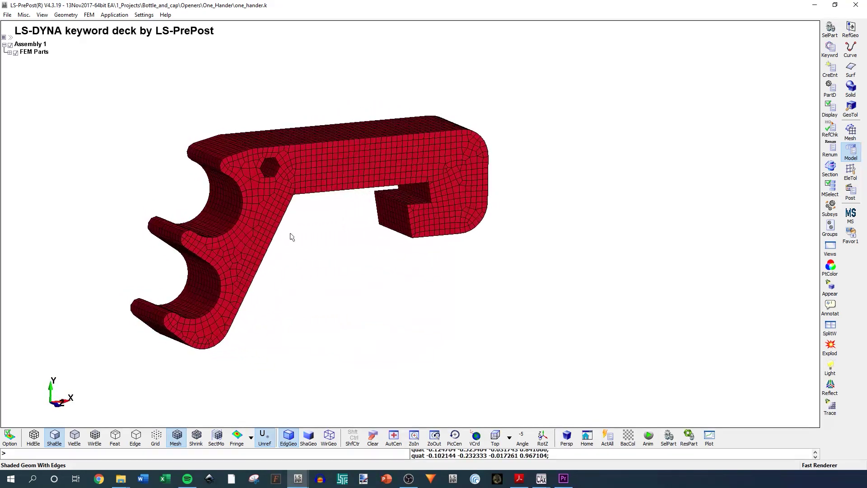
{"action": "middle_click_drag", "start_coordinate": [319, 222], "coordinate": [455, 230], "text": "shift"}
{"action": "scroll", "coordinate": [477, 230], "scroll_direction": "up", "scroll_amount": 1, "text": "shift"}
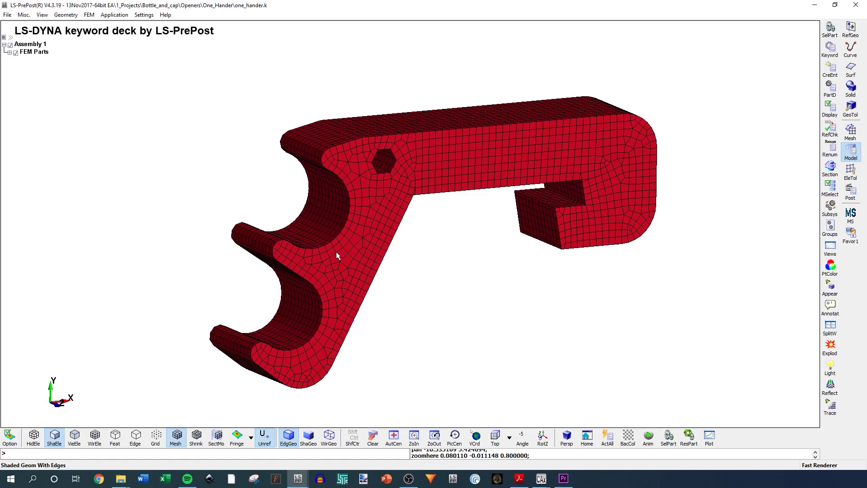
{"action": "scroll", "coordinate": [336, 235], "scroll_direction": "up", "scroll_amount": 3}
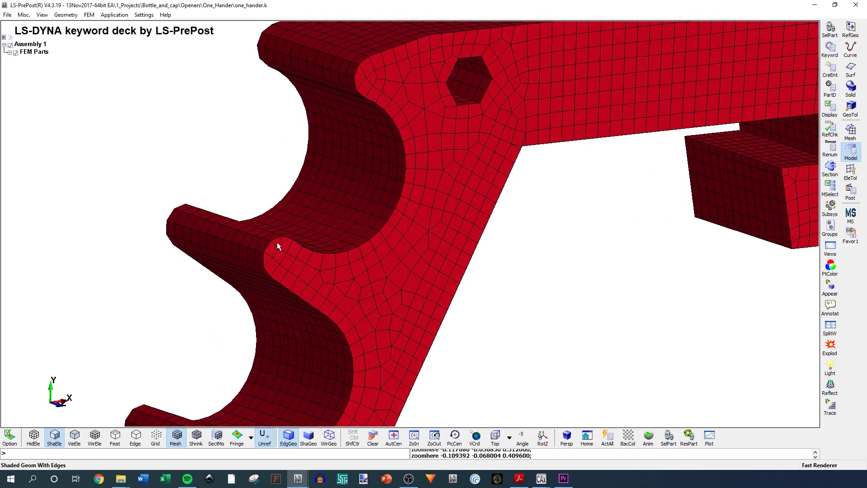
{"action": "scroll", "coordinate": [277, 245], "scroll_direction": "up", "scroll_amount": 4}
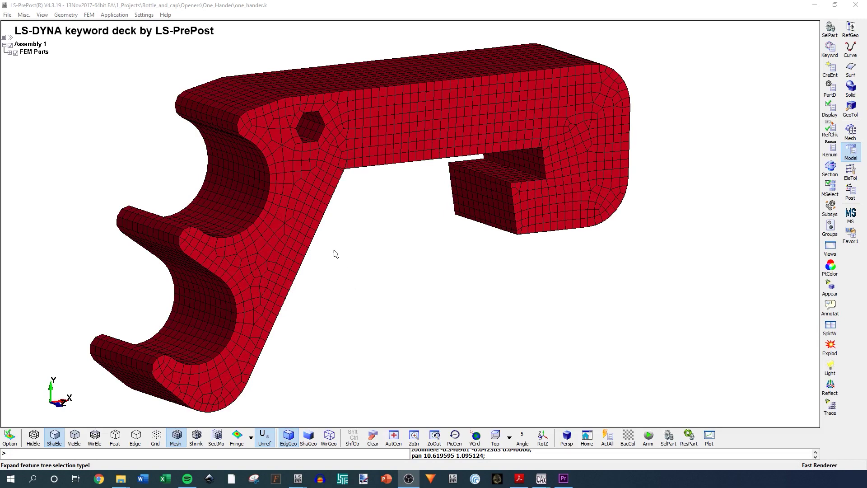
{"action": "left_click_drag", "start_coordinate": [367, 236], "coordinate": [324, 194], "text": "shift"}
{"action": "scroll", "coordinate": [331, 235], "scroll_direction": "down", "scroll_amount": 3}
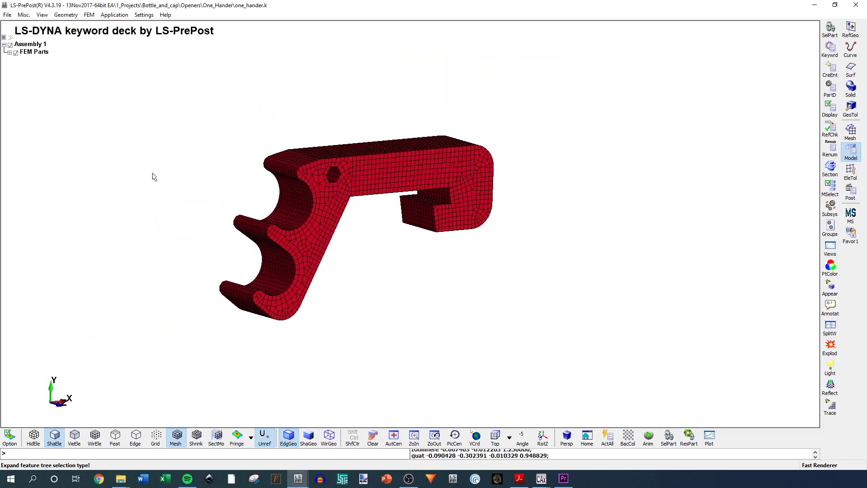
Examine the one-hander opener's mesh across the arm, hexagonal hole, hook and finger grips from several angles
{"action": "scroll", "coordinate": [276, 220], "scroll_direction": "up", "scroll_amount": 2}
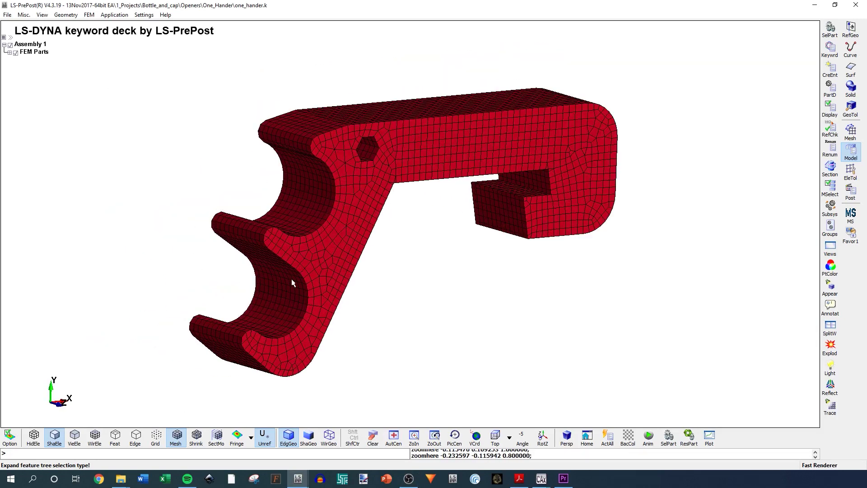
{"action": "left_click_drag", "start_coordinate": [304, 244], "coordinate": [391, 218]}
{"action": "scroll", "coordinate": [391, 219], "scroll_direction": "up", "scroll_amount": 4}
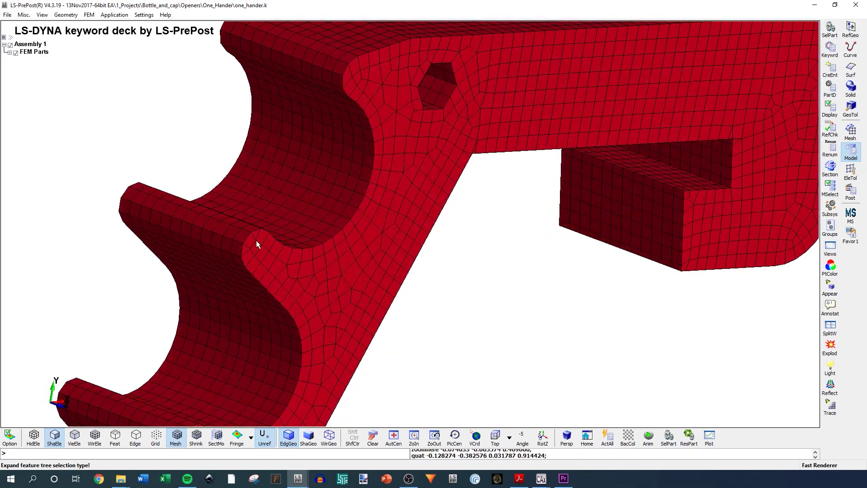
{"action": "scroll", "coordinate": [254, 242], "scroll_direction": "down", "scroll_amount": 3}
{"action": "left_click_drag", "start_coordinate": [269, 243], "coordinate": [267, 249], "text": "shift"}
{"action": "scroll", "coordinate": [276, 252], "scroll_direction": "up", "scroll_amount": 1}
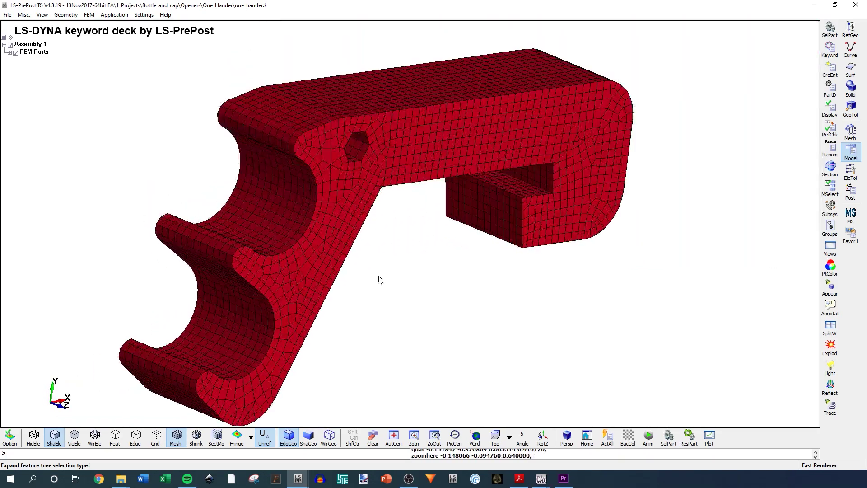
{"action": "left_click_drag", "start_coordinate": [379, 280], "coordinate": [342, 234]}
{"action": "left_click_drag", "start_coordinate": [509, 211], "coordinate": [441, 223]}
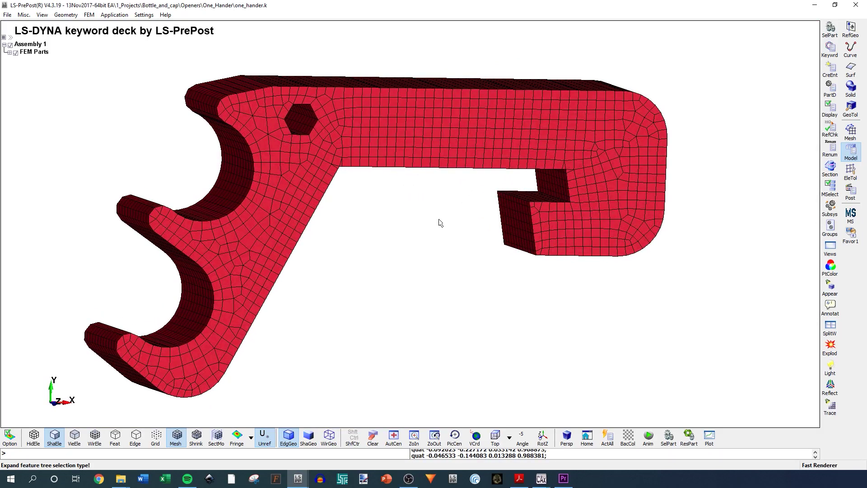
{"action": "left_click_drag", "start_coordinate": [403, 244], "coordinate": [443, 243]}
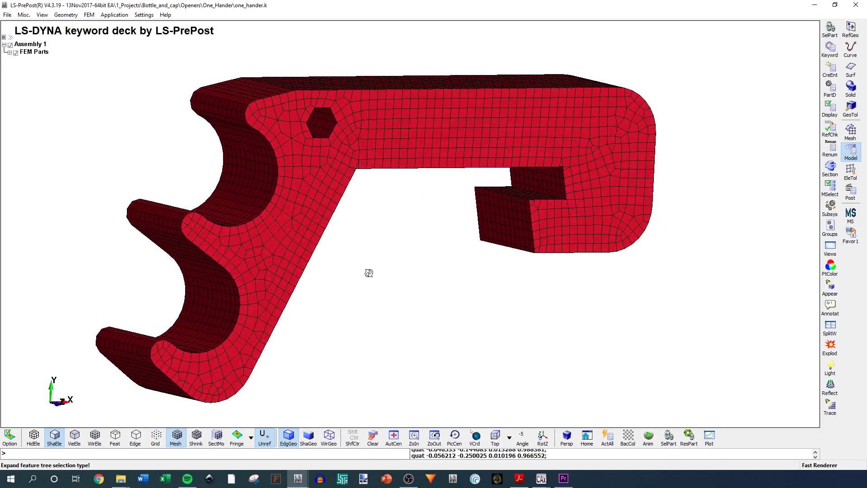
{"action": "left_click_drag", "start_coordinate": [367, 273], "coordinate": [425, 285]}
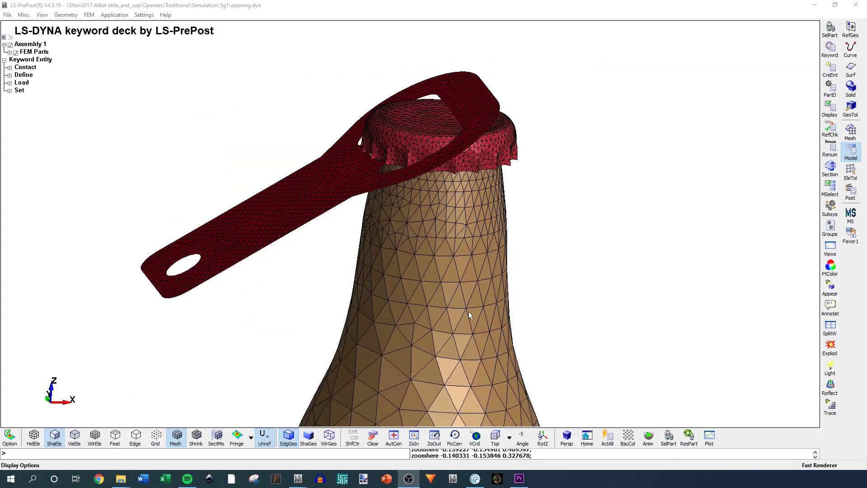
Switch to the traditional opener's opening.dyn model and examine how the opener sits on the capped bottle, seen edge-on
{"action": "left_click_drag", "start_coordinate": [469, 312], "coordinate": [482, 272], "text": "shift"}
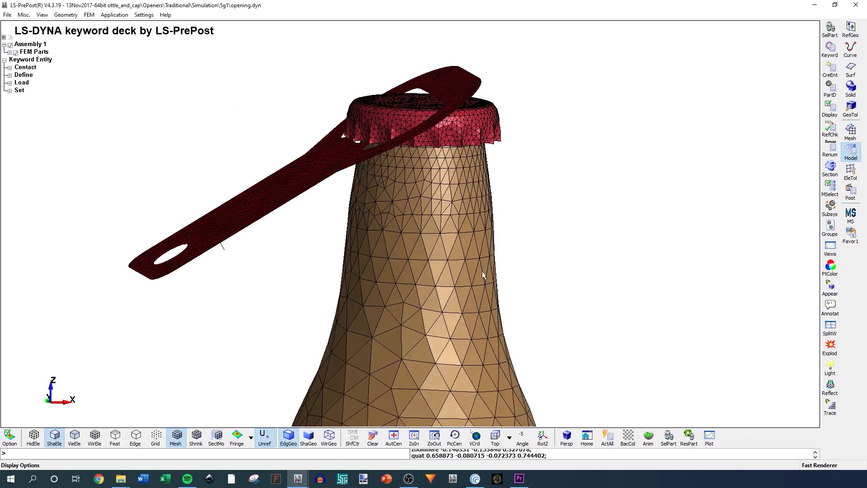
{"action": "scroll", "coordinate": [378, 306], "scroll_direction": "down", "scroll_amount": 2}
{"action": "scroll", "coordinate": [395, 207], "scroll_direction": "up", "scroll_amount": 4}
{"action": "left_click_drag", "start_coordinate": [401, 271], "coordinate": [345, 280], "text": "shift"}
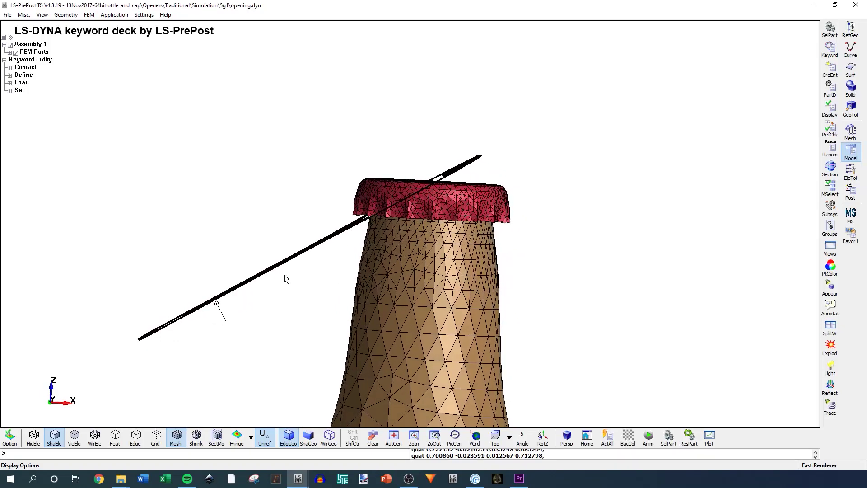
Examine how the traditional opener's ring hooks around the bottle cap, both close up and with the bottle neck
{"action": "left_click_drag", "start_coordinate": [245, 268], "coordinate": [441, 225]}
{"action": "scroll", "coordinate": [254, 255], "scroll_direction": "up", "scroll_amount": 3}
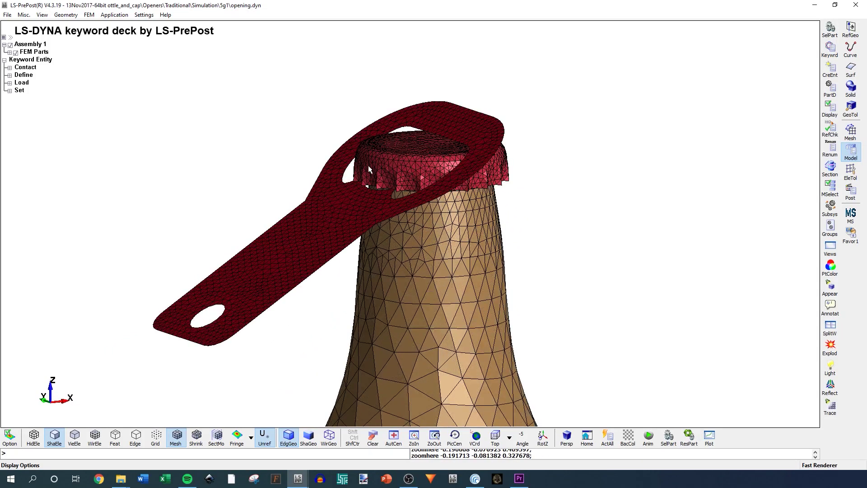
{"action": "left_click_drag", "start_coordinate": [317, 266], "coordinate": [329, 251]}
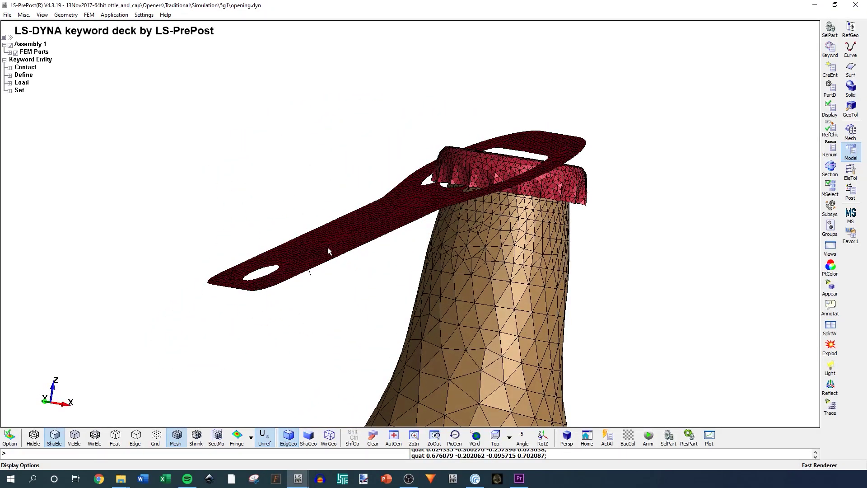
{"action": "scroll", "coordinate": [312, 228], "scroll_direction": "down", "scroll_amount": 5}
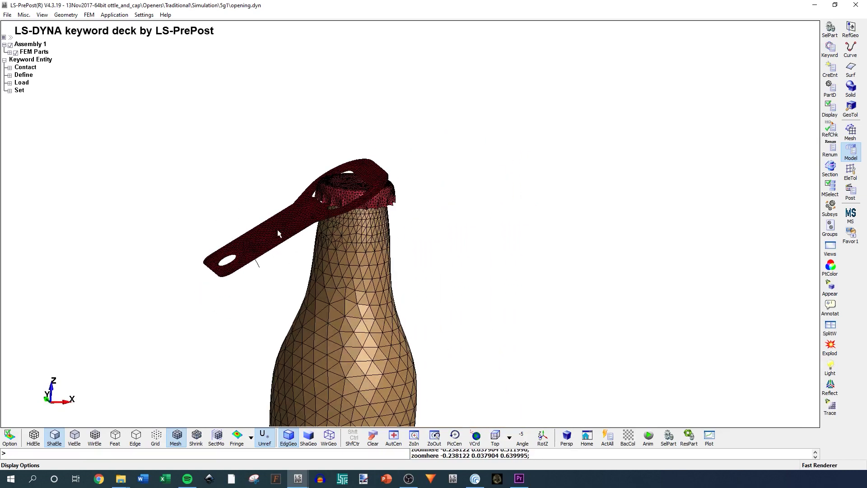
{"action": "scroll", "coordinate": [280, 230], "scroll_direction": "up", "scroll_amount": 3}
{"action": "left_click_drag", "start_coordinate": [326, 259], "coordinate": [283, 278]}
{"action": "scroll", "coordinate": [239, 240], "scroll_direction": "down", "scroll_amount": 3}
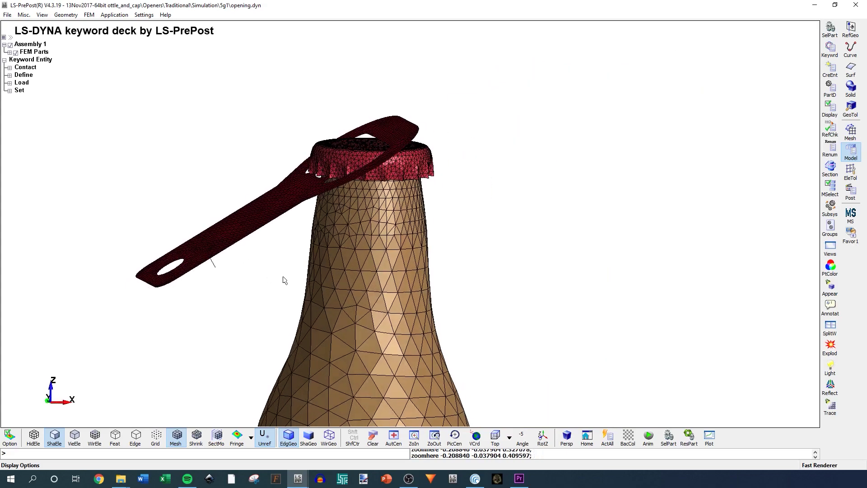
{"action": "scroll", "coordinate": [231, 261], "scroll_direction": "up", "scroll_amount": 2}
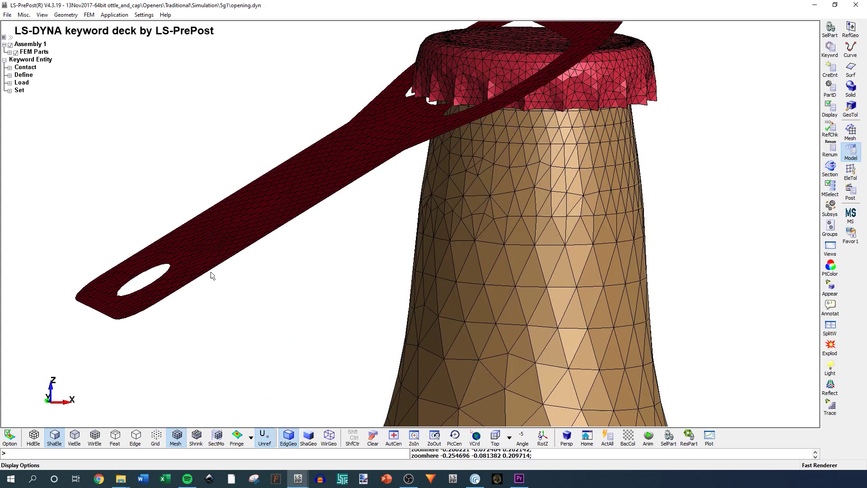
{"action": "scroll", "coordinate": [277, 256], "scroll_direction": "down", "scroll_amount": 2}
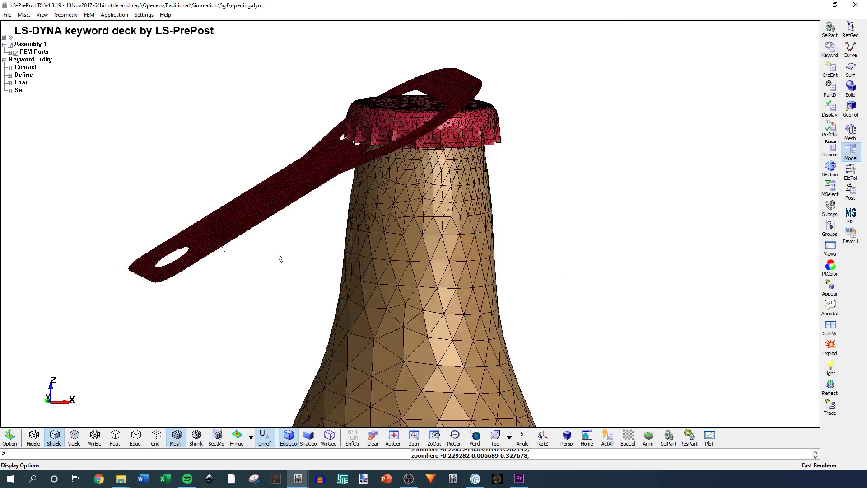
Inspect the load line on the opener's handle edge-on and the handle's mesh face-on close up
{"action": "left_click_drag", "start_coordinate": [277, 256], "coordinate": [266, 236]}
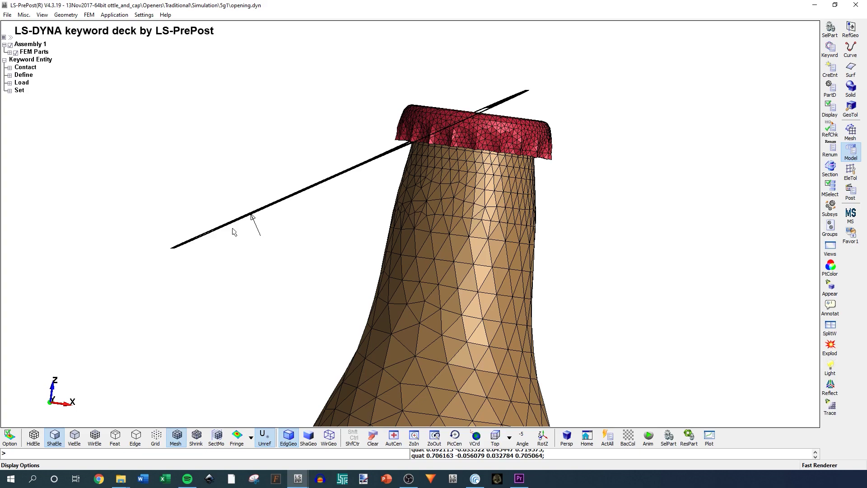
{"action": "left_click_drag", "start_coordinate": [234, 224], "coordinate": [427, 290]}
{"action": "scroll", "coordinate": [239, 260], "scroll_direction": "up", "scroll_amount": 2}
{"action": "scroll", "coordinate": [235, 276], "scroll_direction": "up", "scroll_amount": 4}
{"action": "left_click_drag", "start_coordinate": [289, 299], "coordinate": [387, 312], "text": "shift"}
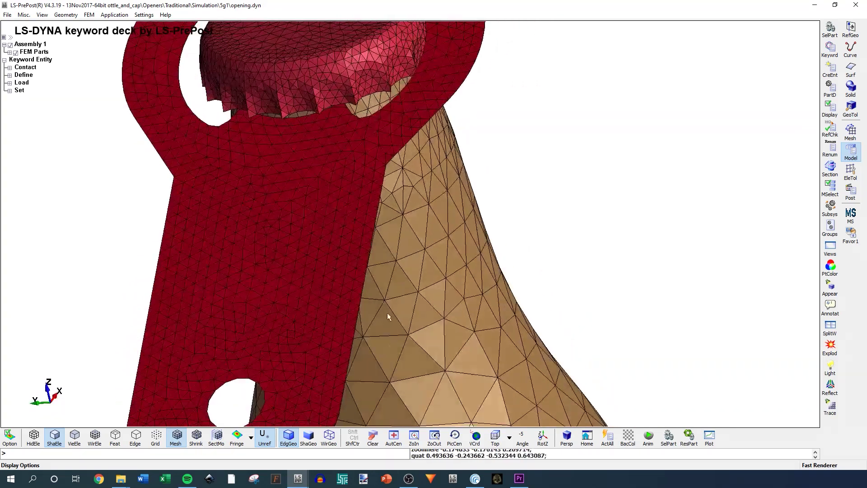
{"action": "scroll", "coordinate": [271, 299], "scroll_direction": "down", "scroll_amount": 2}
{"action": "left_click_drag", "start_coordinate": [272, 307], "coordinate": [256, 206]}
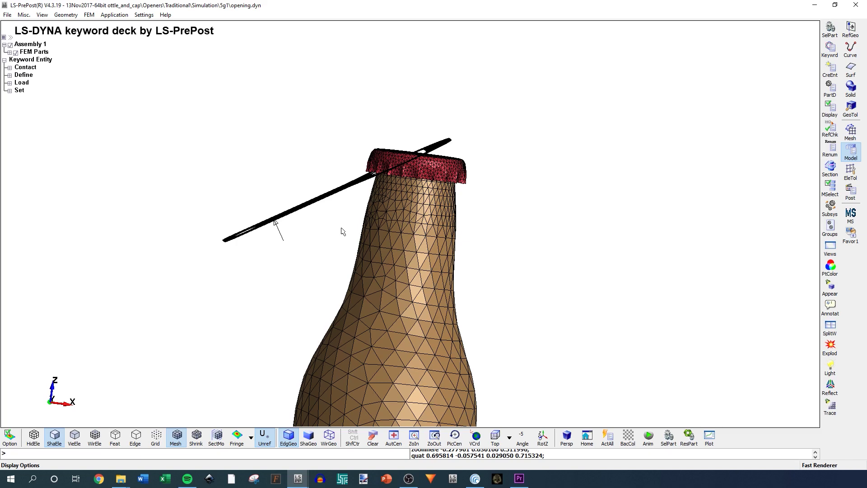
Examine the opener's tilt relative to the bottle neck from side-on and slightly raised angles
{"action": "left_click_drag", "start_coordinate": [342, 232], "coordinate": [343, 272], "text": "shift"}
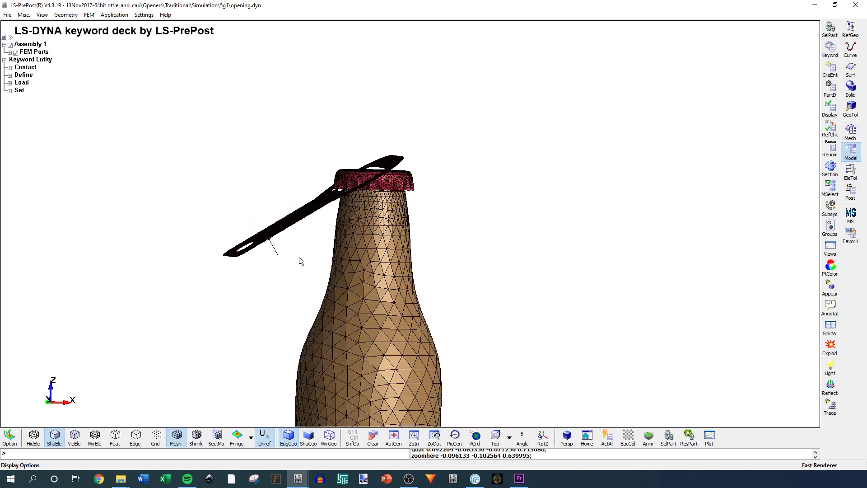
{"action": "scroll", "coordinate": [282, 235], "scroll_direction": "up", "scroll_amount": 4}
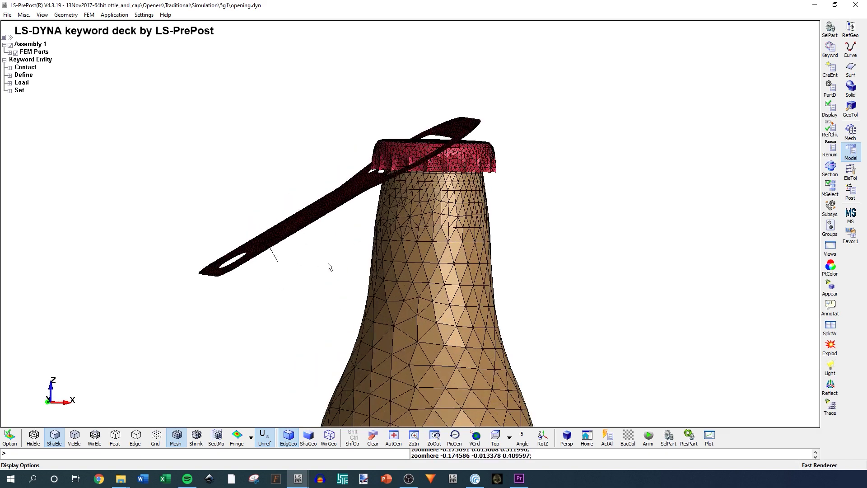
{"action": "left_click_drag", "start_coordinate": [328, 263], "coordinate": [250, 239], "text": "shift"}
{"action": "scroll", "coordinate": [268, 248], "scroll_direction": "down", "scroll_amount": 2}
{"action": "scroll", "coordinate": [215, 242], "scroll_direction": "up", "scroll_amount": 6}
{"action": "left_click_drag", "start_coordinate": [416, 204], "coordinate": [397, 258], "text": "shift"}
{"action": "scroll", "coordinate": [378, 154], "scroll_direction": "down", "scroll_amount": 5}
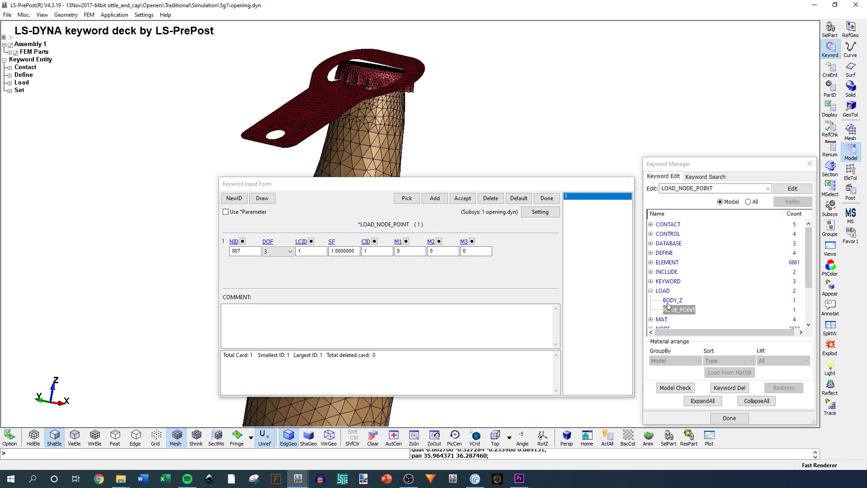
Review the degree-of-freedom options of the LOAD_NODE_POINT keyword and plot its load curve 1
{"action": "left_click", "coordinate": [269, 243]}
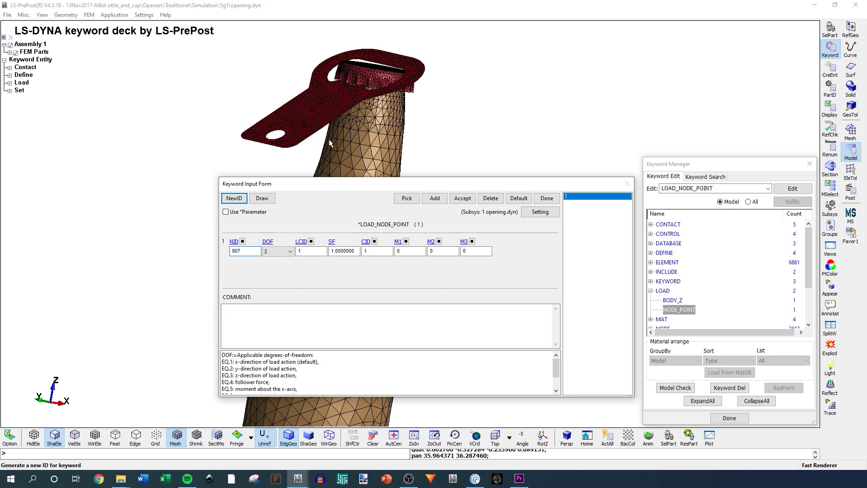
{"action": "left_click_drag", "start_coordinate": [329, 143], "coordinate": [287, 143], "text": "ctrl"}
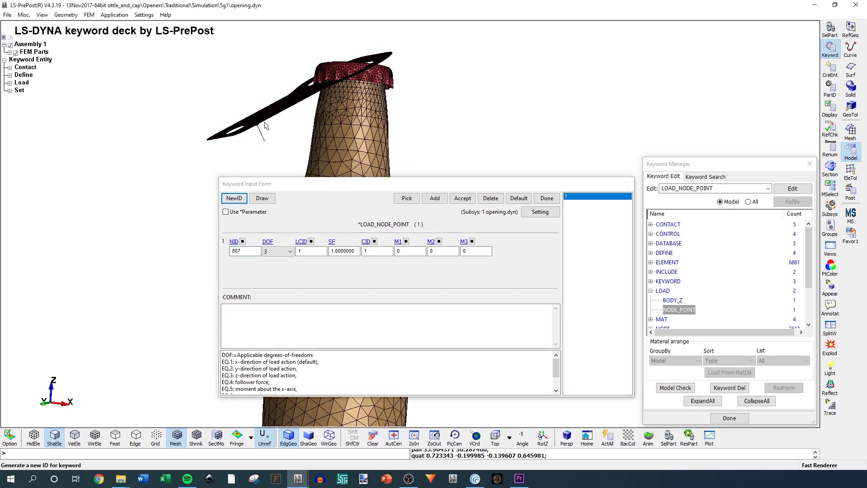
{"action": "left_click_drag", "start_coordinate": [391, 125], "coordinate": [378, 199], "text": "ctrl"}
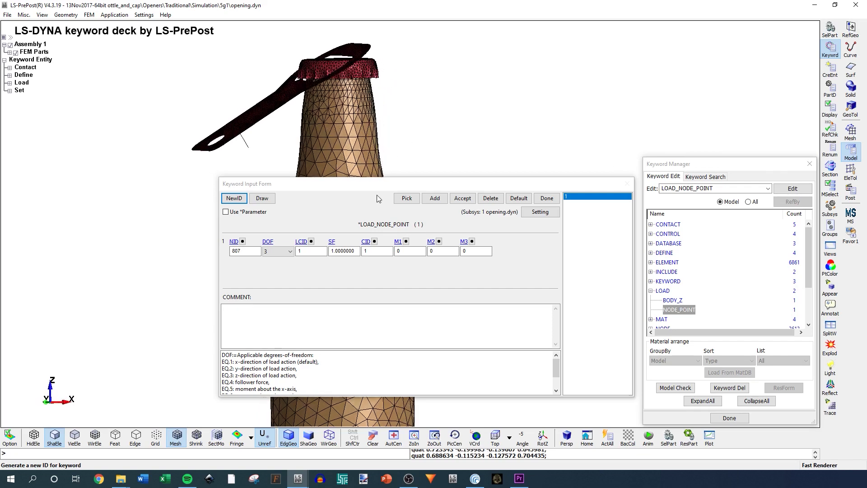
{"action": "left_click", "coordinate": [301, 241]}
{"action": "left_click", "coordinate": [467, 277]}
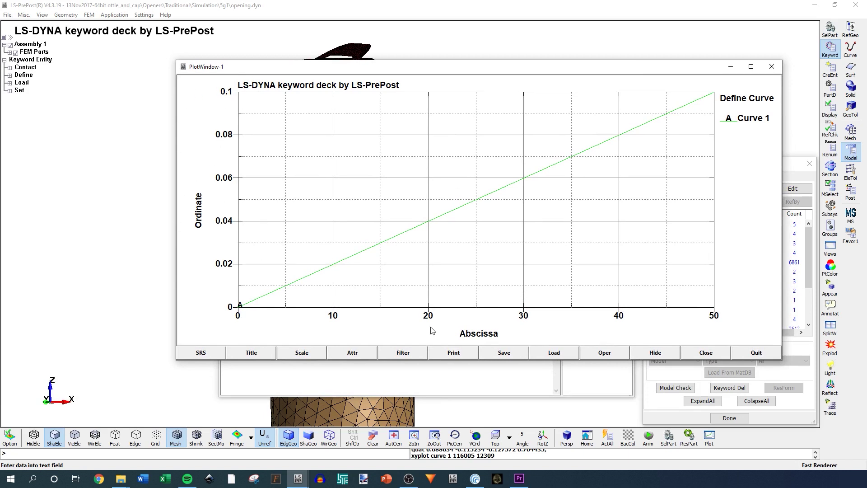
{"action": "left_click", "coordinate": [771, 67]}
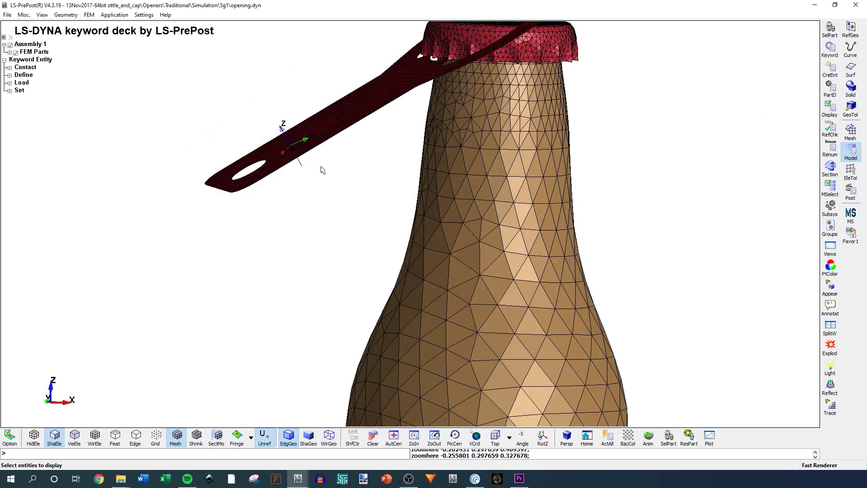
Examine the local coordinate system on the traditional opener's handle, edge-on and from tilted angles
{"action": "left_click_drag", "start_coordinate": [322, 170], "coordinate": [285, 146], "text": "shift"}
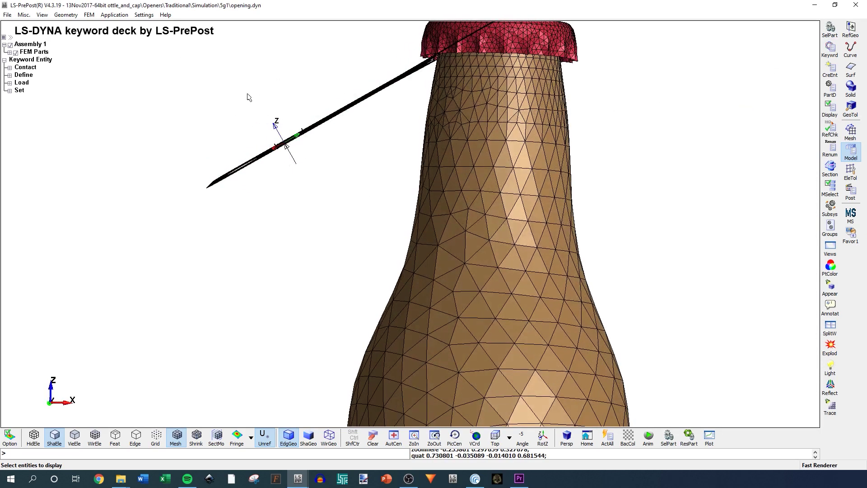
{"action": "left_click_drag", "start_coordinate": [236, 134], "coordinate": [362, 224], "text": "shift"}
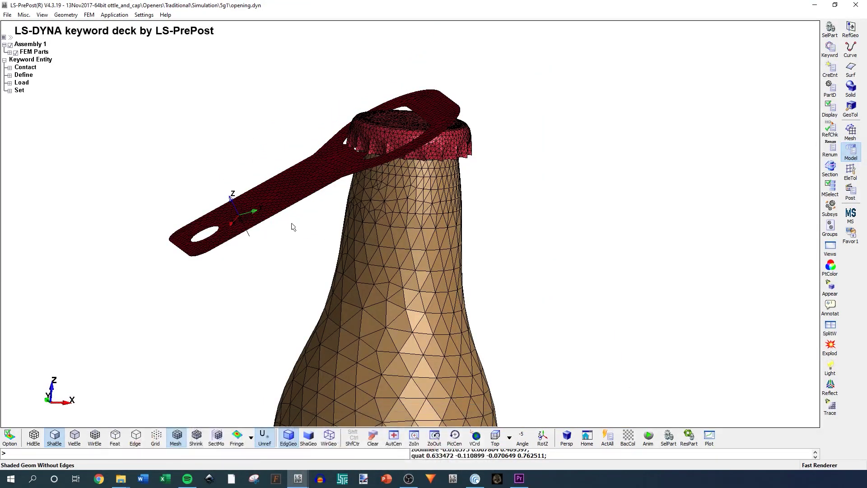
{"action": "left_click_drag", "start_coordinate": [250, 260], "coordinate": [336, 216], "text": "shift"}
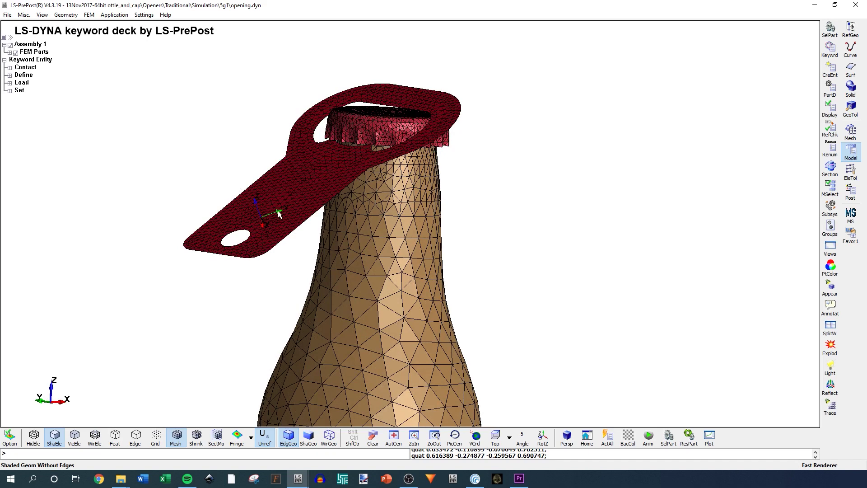
{"action": "left_click_drag", "start_coordinate": [266, 221], "coordinate": [339, 241], "text": "shift"}
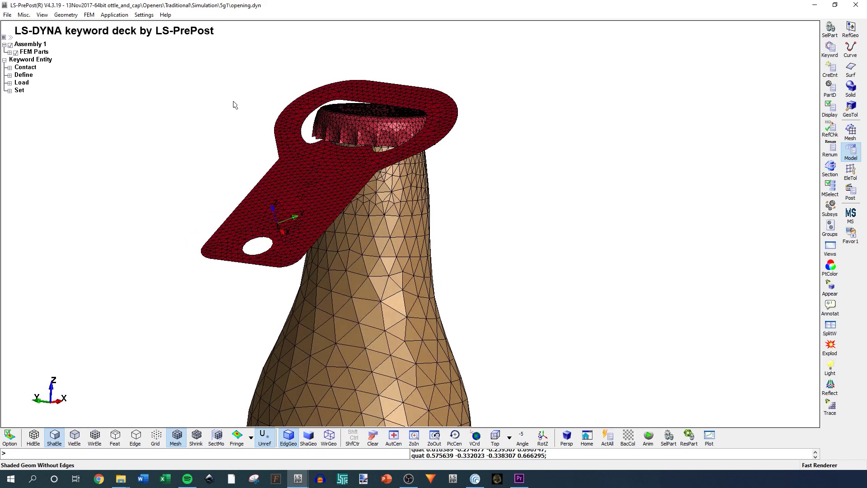
{"action": "left_click_drag", "start_coordinate": [251, 253], "coordinate": [133, 213], "text": "shift"}
{"action": "left_click_drag", "start_coordinate": [254, 225], "coordinate": [254, 272], "text": "shift"}
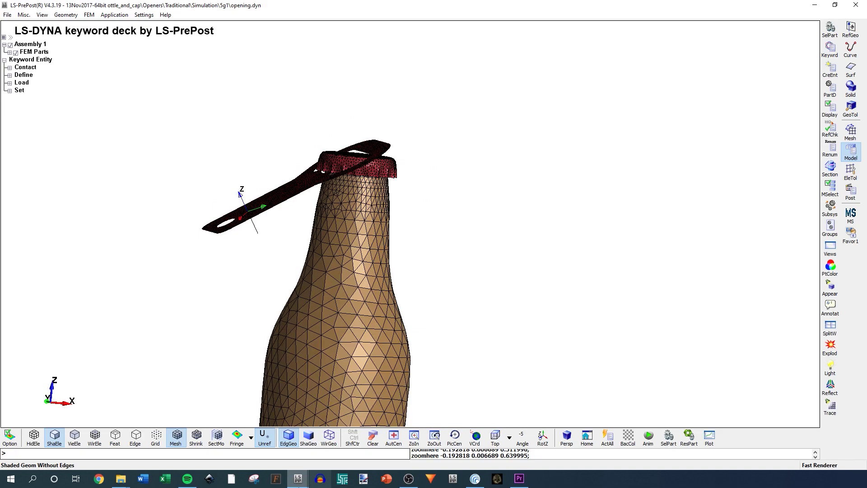
Switch to the corkscrew opener's opening.dyn model and examine how it sits on the capped bottle
{"action": "mouse_move", "coordinate": [298, 478]}
{"action": "left_click", "coordinate": [238, 454]}
{"action": "mouse_move", "coordinate": [342, 255]}
{"action": "left_mouse_down", "text": "shift"}
{"action": "mouse_move", "coordinate": [381, 265]}
{"action": "mouse_move", "coordinate": [310, 294]}
{"action": "mouse_move", "coordinate": [329, 249]}
{"action": "left_mouse_up", "text": "shift"}
{"action": "scroll", "coordinate": [291, 270], "scroll_direction": "down", "scroll_amount": 2}
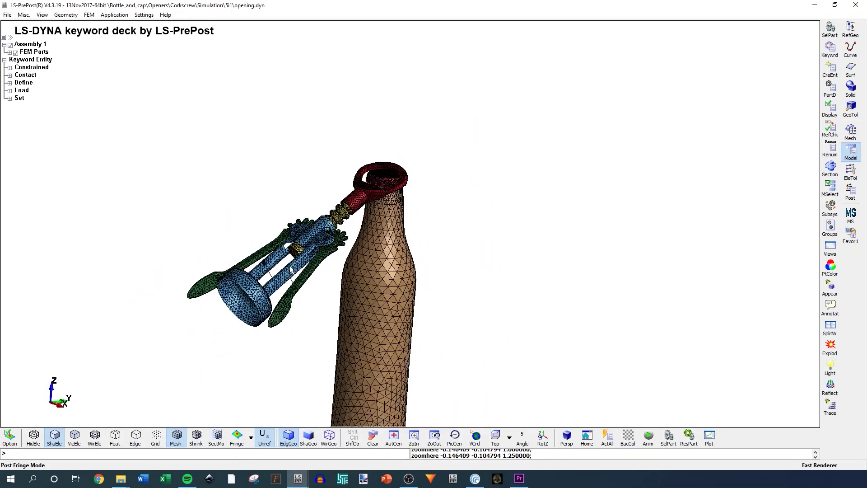
{"action": "scroll", "coordinate": [288, 277], "scroll_direction": "up", "scroll_amount": 2}
{"action": "left_click_drag", "start_coordinate": [335, 299], "coordinate": [270, 258], "text": "shift"}
{"action": "scroll", "coordinate": [270, 258], "scroll_direction": "up", "scroll_amount": 3}
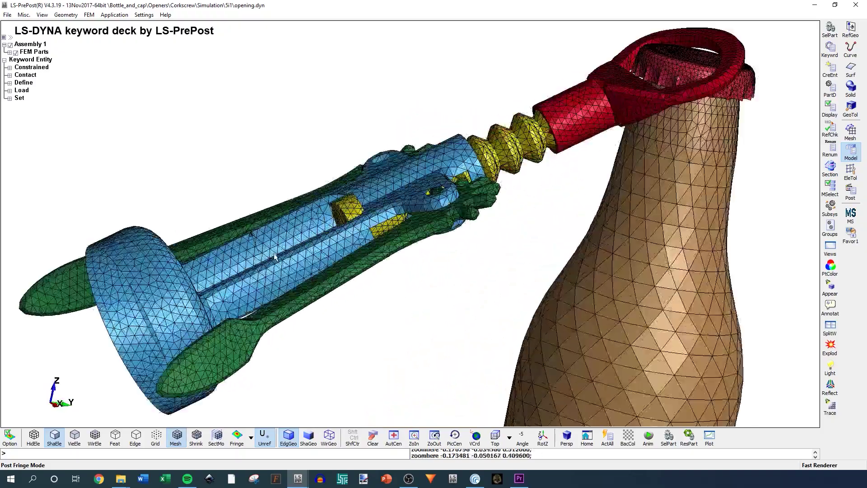
Inspect the corkscrew's mesh close up around the blue body, yellow screw and green gear teeth
{"action": "scroll", "coordinate": [270, 288], "scroll_direction": "down", "scroll_amount": 2}
{"action": "scroll", "coordinate": [288, 301], "scroll_direction": "up", "scroll_amount": 1}
{"action": "scroll", "coordinate": [280, 298], "scroll_direction": "up", "scroll_amount": 2}
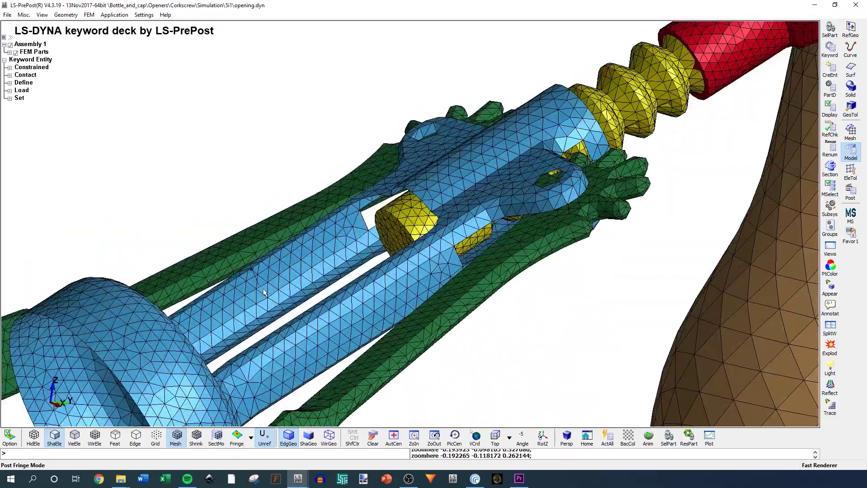
{"action": "scroll", "coordinate": [225, 276], "scroll_direction": "up", "scroll_amount": 1}
{"action": "left_click_drag", "start_coordinate": [225, 277], "coordinate": [314, 294], "text": "shift"}
{"action": "scroll", "coordinate": [283, 294], "scroll_direction": "down", "scroll_amount": 6}
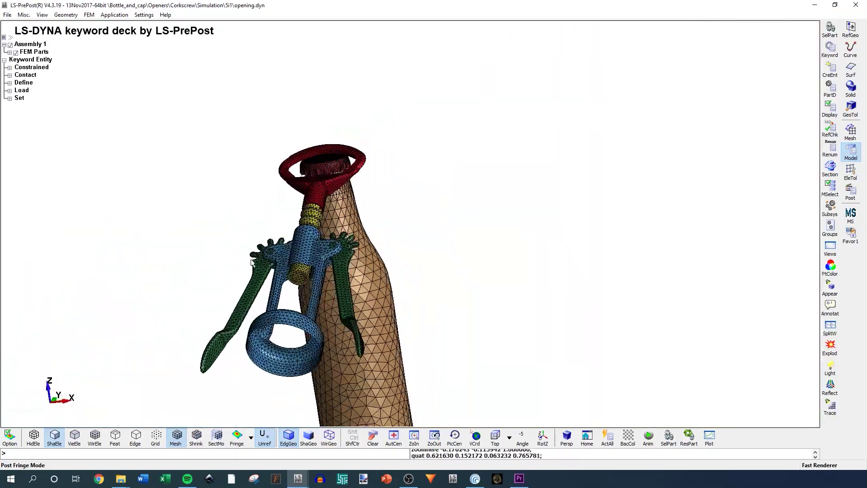
Examine the corkscrew's green lever arms and blue frame from the front and the side
{"action": "left_click_drag", "start_coordinate": [253, 263], "coordinate": [297, 307], "text": "shift"}
{"action": "scroll", "coordinate": [296, 308], "scroll_direction": "up", "scroll_amount": 2}
{"action": "left_click_drag", "start_coordinate": [426, 281], "coordinate": [261, 289], "text": "shift"}
{"action": "scroll", "coordinate": [339, 291], "scroll_direction": "down", "scroll_amount": 4}
{"action": "scroll", "coordinate": [225, 256], "scroll_direction": "up", "scroll_amount": 4}
{"action": "left_click_drag", "start_coordinate": [226, 258], "coordinate": [247, 268], "text": "shift"}
{"action": "scroll", "coordinate": [247, 269], "scroll_direction": "down", "scroll_amount": 1}
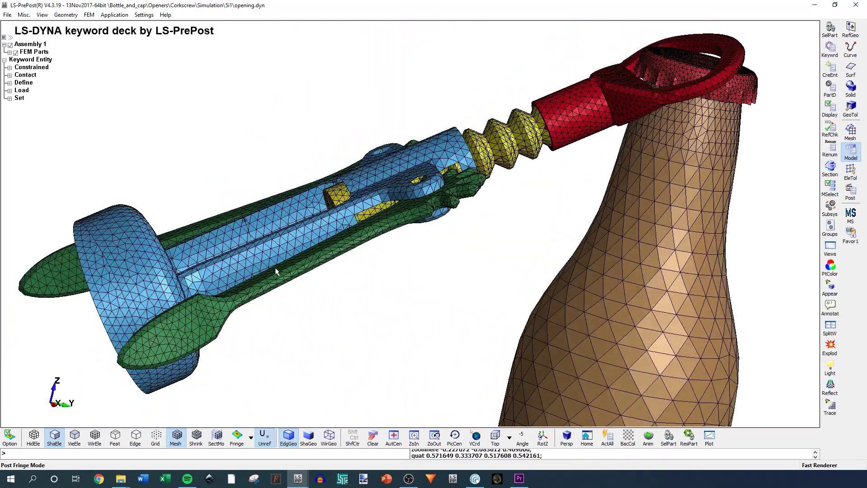
{"action": "scroll", "coordinate": [249, 268], "scroll_direction": "down", "scroll_amount": 1}
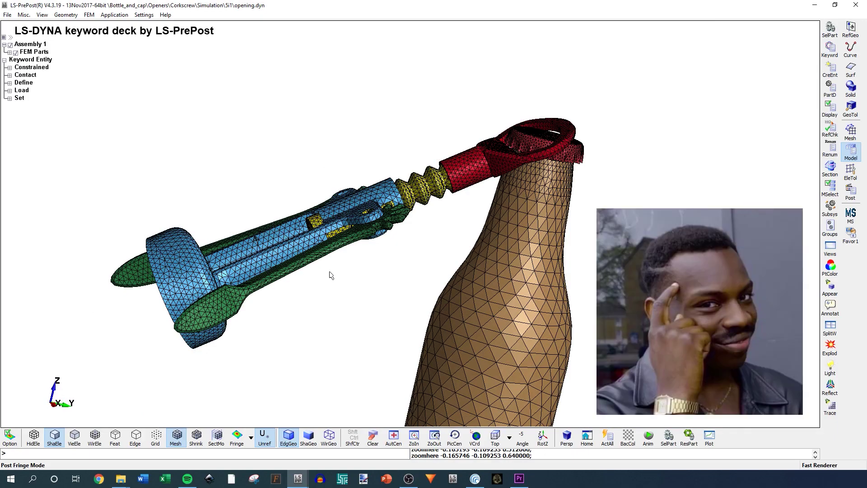
Examine the whole bottle with the corkscrew attached, from an overall view to a side-on view of the red ring
{"action": "left_click_drag", "start_coordinate": [289, 276], "coordinate": [320, 266], "text": "shift"}
{"action": "scroll", "coordinate": [346, 255], "scroll_direction": "down", "scroll_amount": 4}
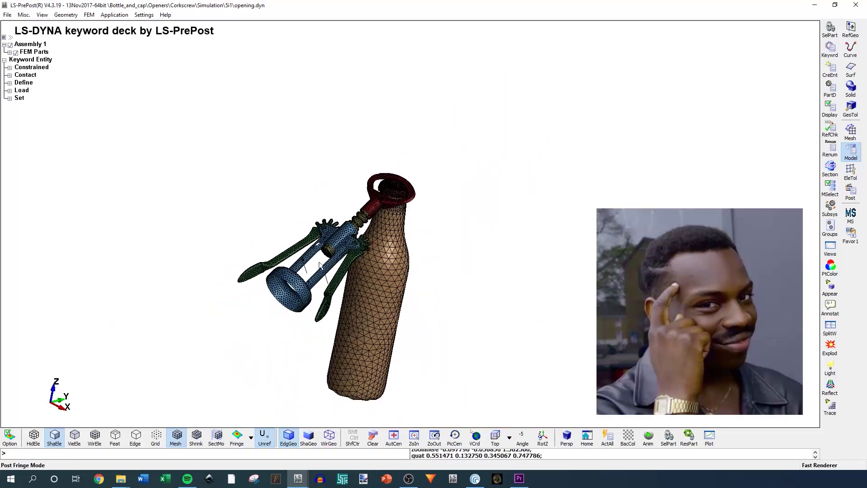
{"action": "scroll", "coordinate": [319, 265], "scroll_direction": "up", "scroll_amount": 2}
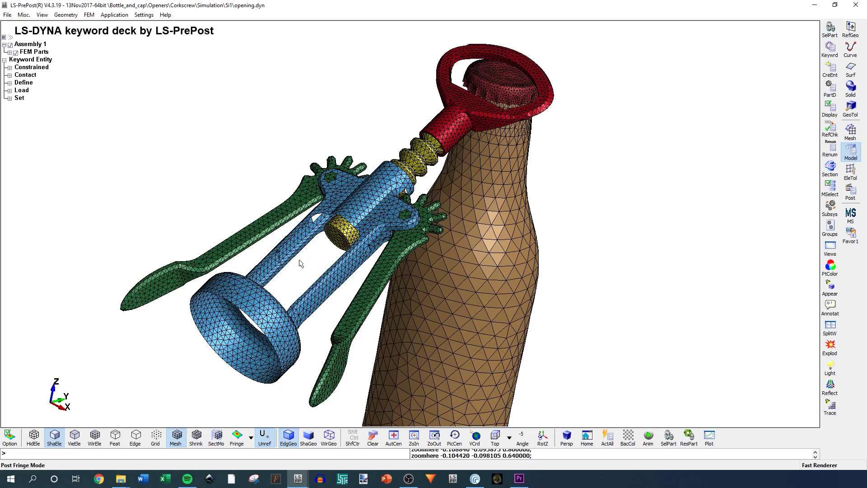
{"action": "left_click_drag", "start_coordinate": [296, 280], "coordinate": [259, 259]}
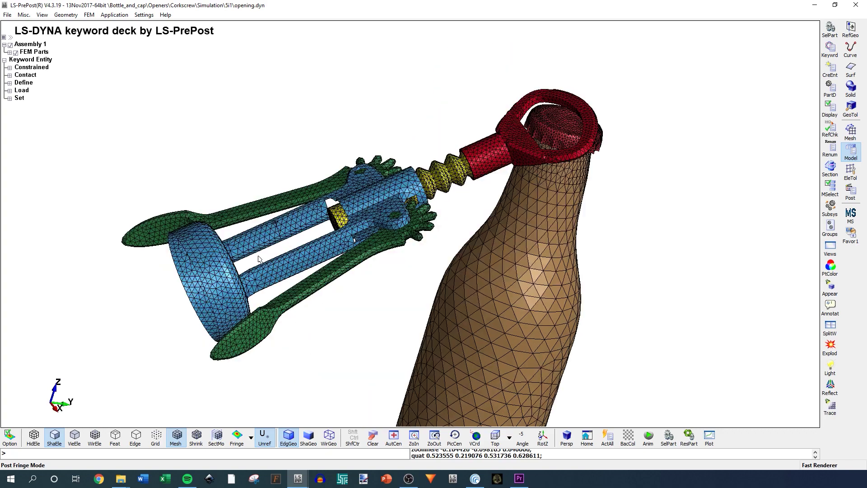
{"action": "left_click_drag", "start_coordinate": [278, 290], "coordinate": [307, 244]}
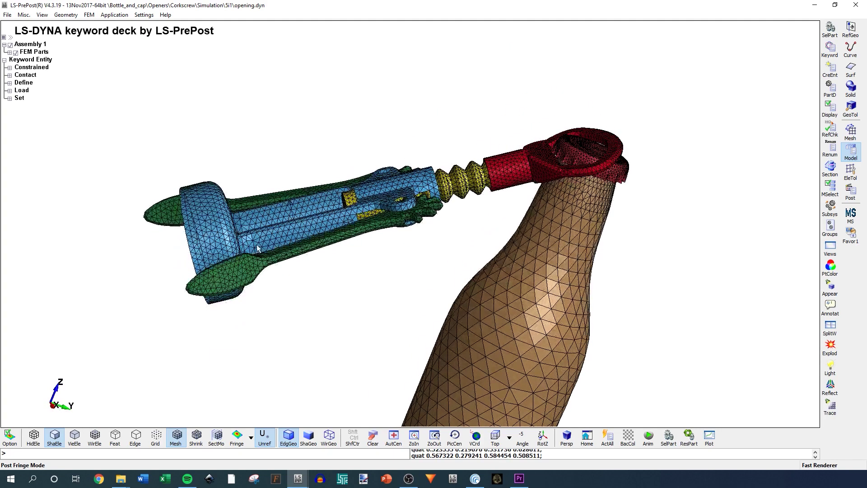
{"action": "left_click_drag", "start_coordinate": [376, 229], "coordinate": [428, 214], "text": "shift"}
{"action": "scroll", "coordinate": [428, 214], "scroll_direction": "up", "scroll_amount": 2}
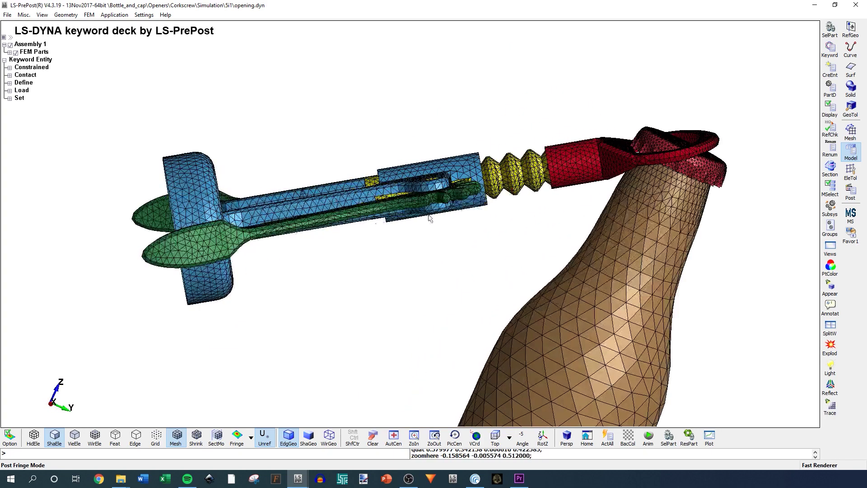
Examine the corkscrew's blue base ring and the red ring's hold on the cap from several tilted angles
{"action": "scroll", "coordinate": [264, 185], "scroll_direction": "down", "scroll_amount": 5}
{"action": "scroll", "coordinate": [390, 152], "scroll_direction": "up", "scroll_amount": 6}
{"action": "left_click_drag", "start_coordinate": [313, 196], "coordinate": [405, 226], "text": "shift"}
{"action": "scroll", "coordinate": [300, 221], "scroll_direction": "down", "scroll_amount": 3}
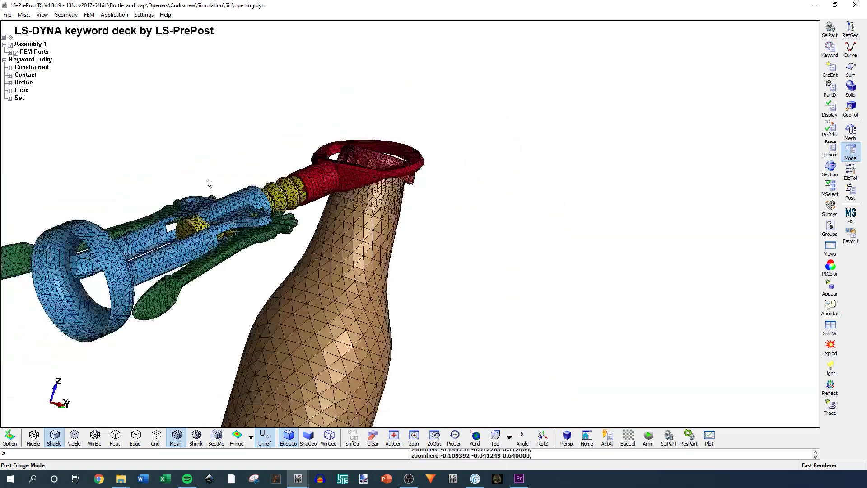
{"action": "left_click_drag", "start_coordinate": [209, 183], "coordinate": [284, 194], "text": "shift"}
{"action": "scroll", "coordinate": [267, 126], "scroll_direction": "up", "scroll_amount": 3}
{"action": "mouse_move", "coordinate": [224, 116]}
{"action": "left_mouse_down"}
{"action": "mouse_move", "coordinate": [194, 145]}
{"action": "mouse_move", "coordinate": [221, 134]}
{"action": "left_mouse_up"}
{"action": "scroll", "coordinate": [276, 149], "scroll_direction": "down", "scroll_amount": 2}
{"action": "left_click_drag", "start_coordinate": [157, 116], "coordinate": [409, 223], "text": "shift"}
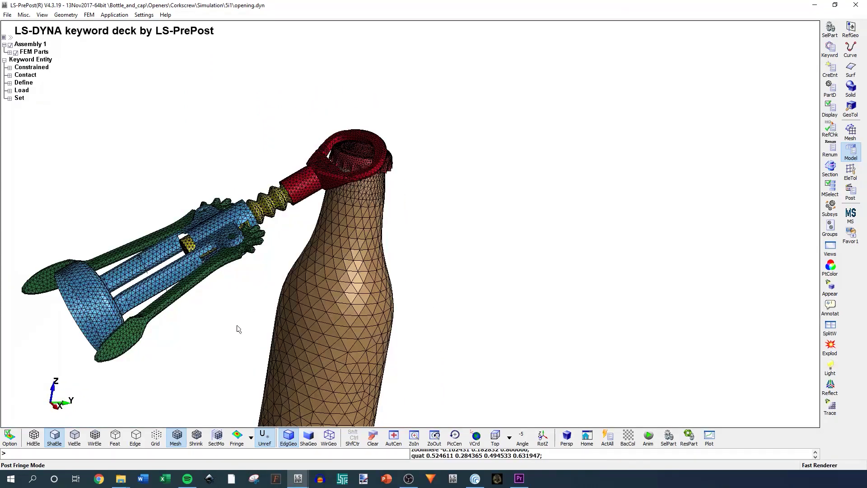
Switch to the Batman opener model and examine how the opener sits on the bottle cap
{"action": "left_click", "coordinate": [292, 480]}
{"action": "left_click", "coordinate": [332, 439]}
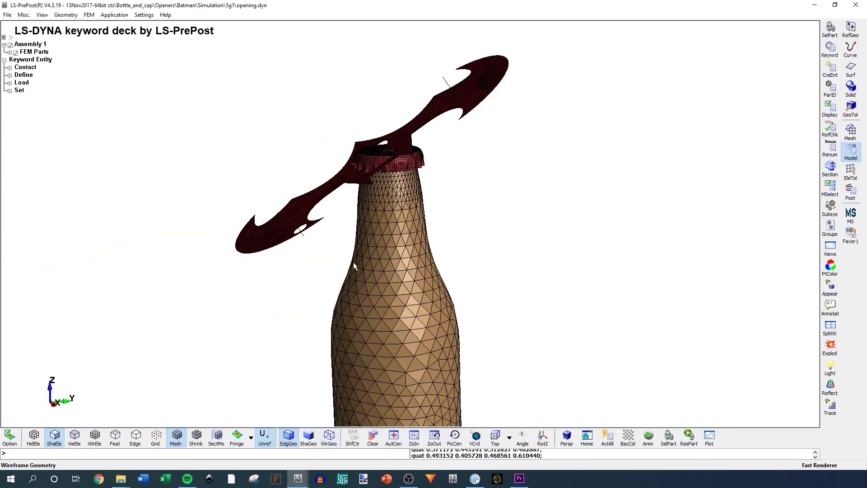
{"action": "left_click_drag", "start_coordinate": [353, 262], "coordinate": [211, 199], "text": "shift"}
{"action": "scroll", "coordinate": [213, 202], "scroll_direction": "down", "scroll_amount": 2}
{"action": "scroll", "coordinate": [300, 222], "scroll_direction": "up", "scroll_amount": 4}
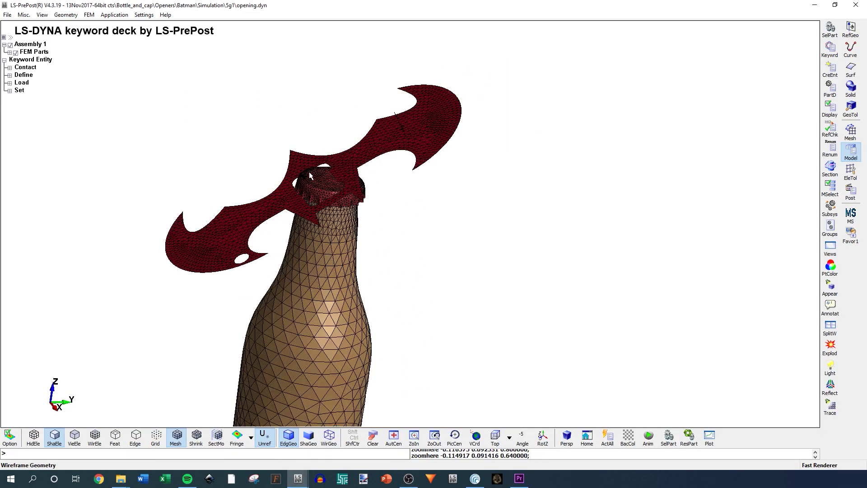
Examine the Batman opener's mesh and load arrows from a nearly edge-on view to its full flat face
{"action": "left_click_drag", "start_coordinate": [300, 222], "coordinate": [253, 177], "text": "shift"}
{"action": "left_click_drag", "start_coordinate": [384, 238], "coordinate": [228, 281], "text": "shift"}
{"action": "scroll", "coordinate": [271, 232], "scroll_direction": "down", "scroll_amount": 1}
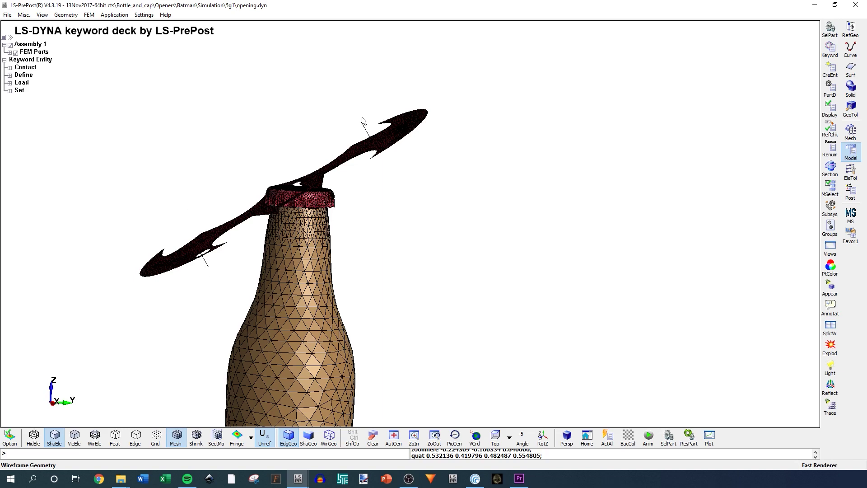
{"action": "left_click_drag", "start_coordinate": [332, 210], "coordinate": [270, 256]}
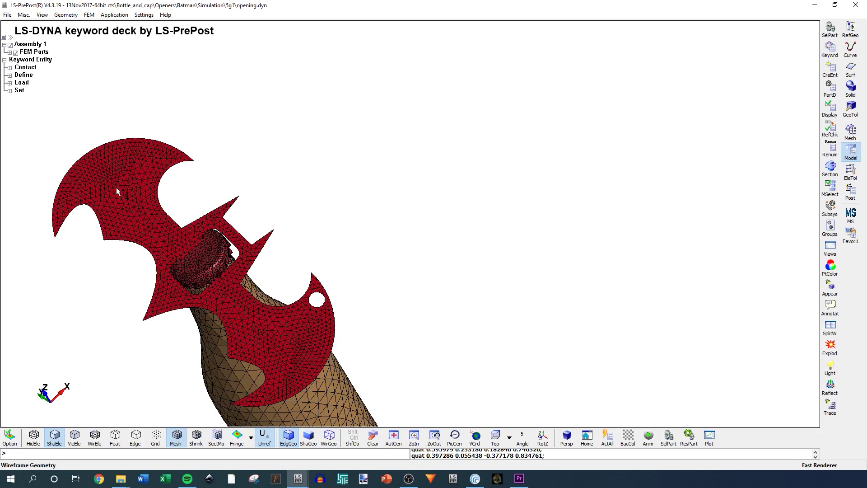
Examine the Batman opener and bottle neck from the opposite side, both at a distance and near the cap
{"action": "left_click_drag", "start_coordinate": [150, 280], "coordinate": [315, 238], "text": "shift"}
{"action": "scroll", "coordinate": [221, 246], "scroll_direction": "down", "scroll_amount": 3}
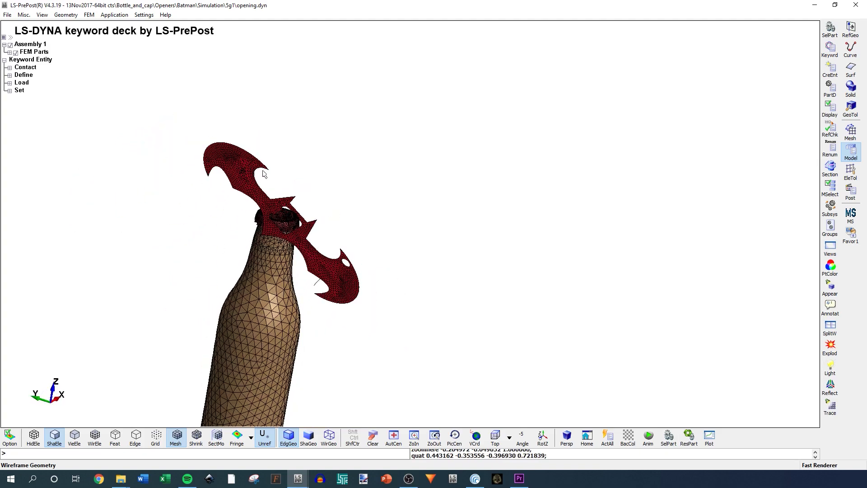
{"action": "scroll", "coordinate": [267, 172], "scroll_direction": "up", "scroll_amount": 3}
{"action": "scroll", "coordinate": [229, 226], "scroll_direction": "down", "scroll_amount": 2}
{"action": "left_click_drag", "start_coordinate": [404, 308], "coordinate": [252, 290], "text": "shift"}
{"action": "scroll", "coordinate": [228, 242], "scroll_direction": "up", "scroll_amount": 2}
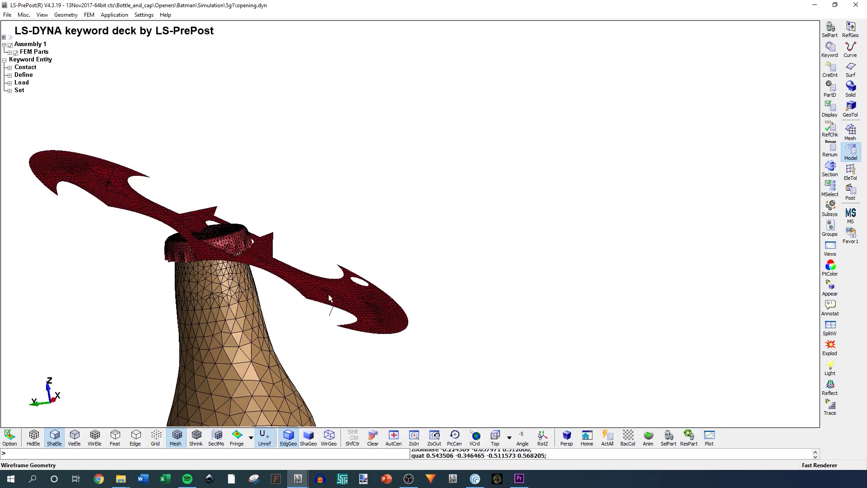
Examine the Batman opener's grip around the cap from steeply tilted angles down to a shallower view
{"action": "left_click_drag", "start_coordinate": [92, 216], "coordinate": [187, 262], "text": "ctrl"}
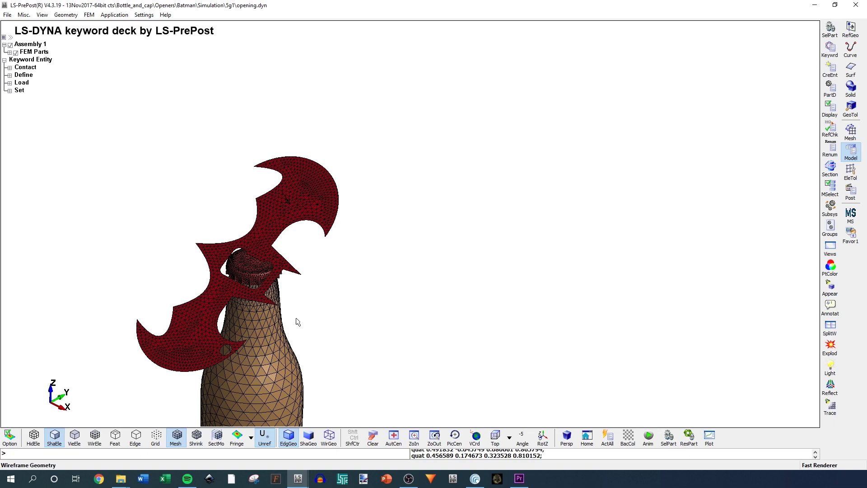
{"action": "left_click_drag", "start_coordinate": [292, 312], "coordinate": [300, 160], "text": "ctrl"}
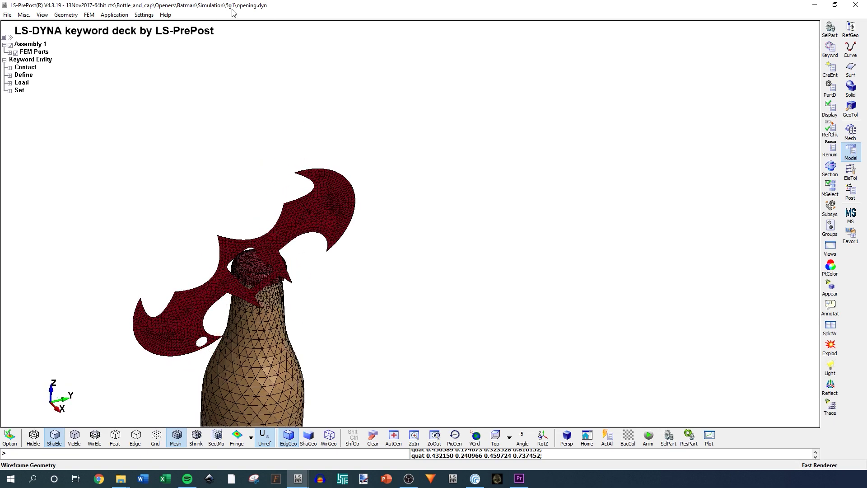
{"action": "scroll", "coordinate": [221, 209], "scroll_direction": "down", "scroll_amount": 4}
{"action": "scroll", "coordinate": [352, 344], "scroll_direction": "up", "scroll_amount": 6}
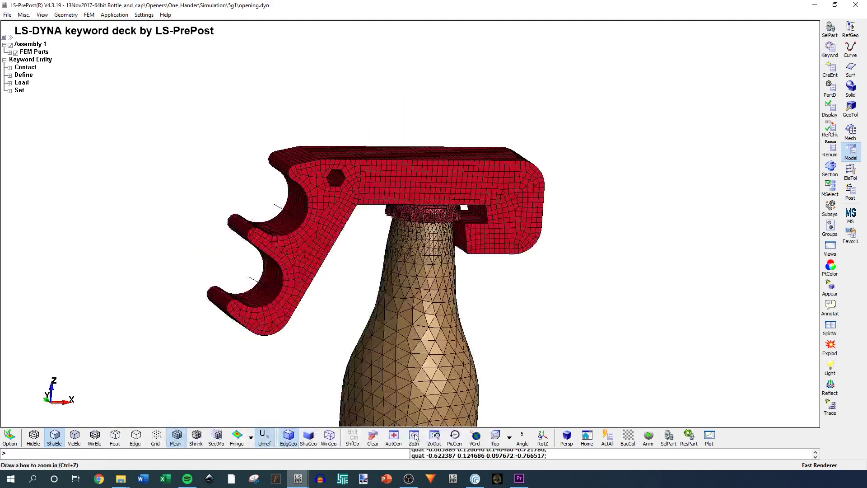
{"action": "left_click_drag", "start_coordinate": [445, 271], "coordinate": [239, 270], "text": "shift"}
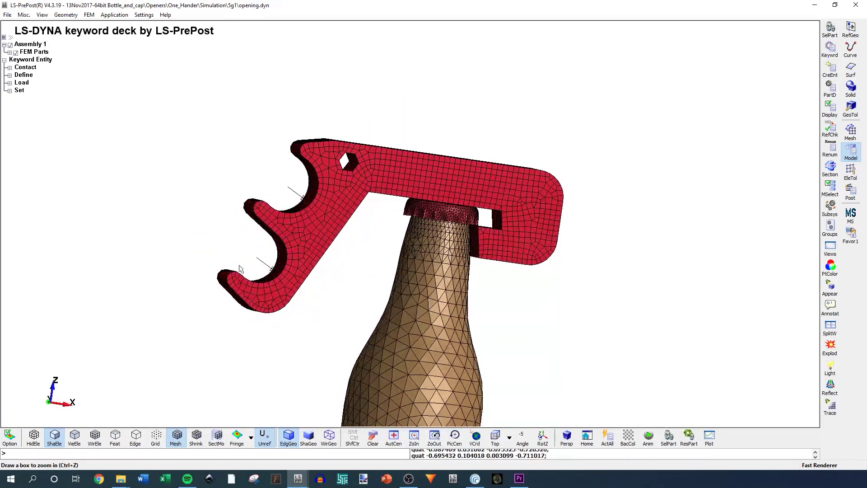
Inspect the One_Hander opener's flat side, its finger grooves with load arrows, and the slot hooked on the cap
{"action": "scroll", "coordinate": [205, 273], "scroll_direction": "down", "scroll_amount": 2}
{"action": "scroll", "coordinate": [298, 263], "scroll_direction": "up", "scroll_amount": 4}
{"action": "left_click_drag", "start_coordinate": [283, 217], "coordinate": [229, 197], "text": "shift"}
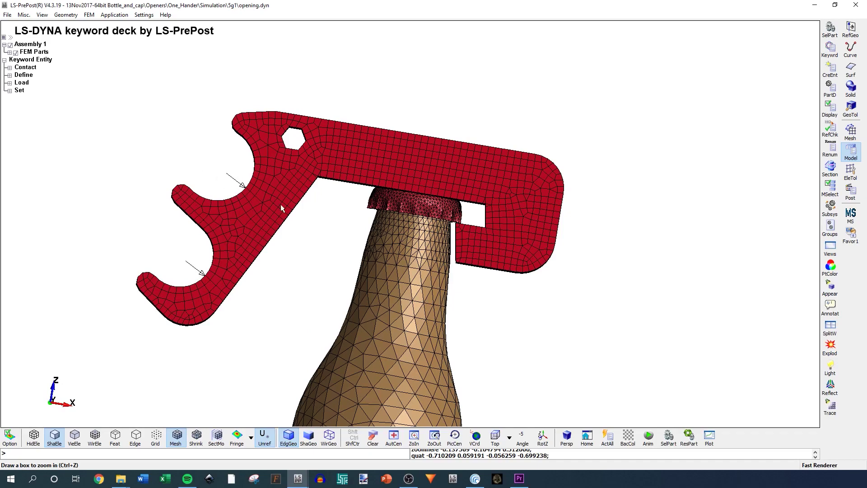
{"action": "left_click_drag", "start_coordinate": [215, 269], "coordinate": [181, 324], "text": "shift"}
{"action": "left_click_drag", "start_coordinate": [234, 232], "coordinate": [255, 197], "text": "shift"}
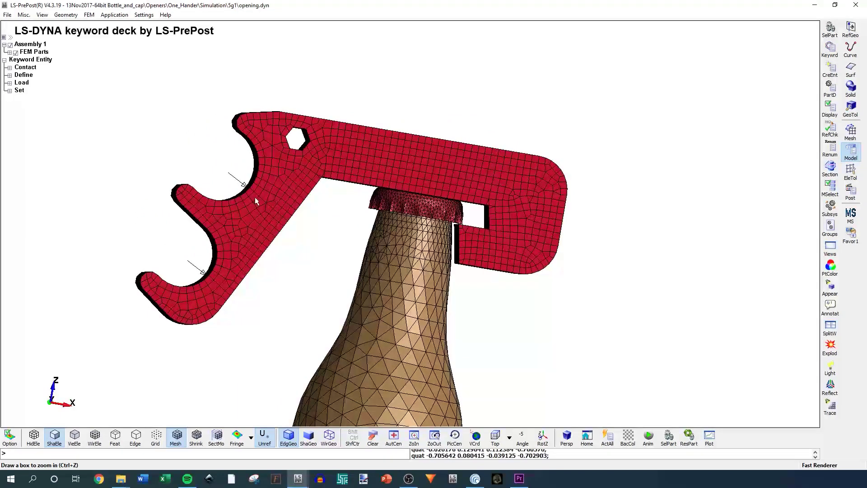
{"action": "left_click_drag", "start_coordinate": [204, 261], "coordinate": [244, 215], "text": "shift"}
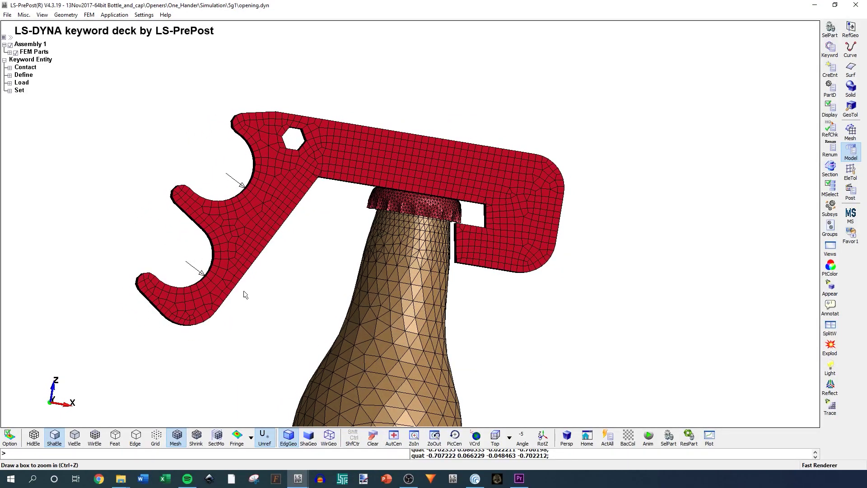
Examine the thickness of the One_Hander opener from above and its size against the whole bottle
{"action": "left_click_drag", "start_coordinate": [133, 264], "coordinate": [249, 261], "text": "shift"}
{"action": "scroll", "coordinate": [206, 243], "scroll_direction": "down", "scroll_amount": 3}
{"action": "left_click_drag", "start_coordinate": [207, 231], "coordinate": [253, 287], "text": "shift"}
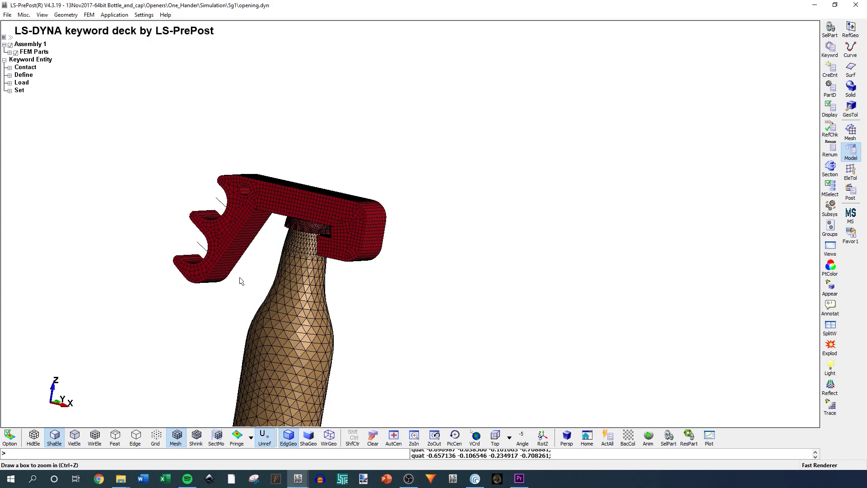
{"action": "left_click_drag", "start_coordinate": [351, 191], "coordinate": [221, 214], "text": "shift"}
{"action": "scroll", "coordinate": [218, 217], "scroll_direction": "down", "scroll_amount": 5}
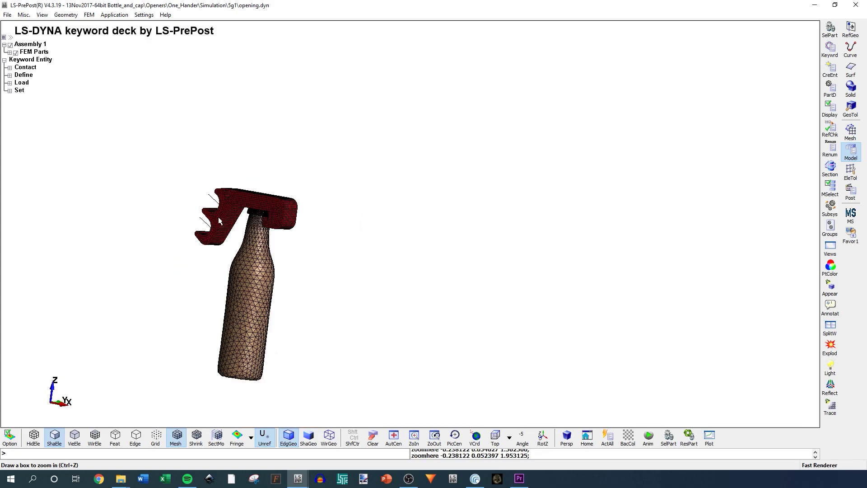
Examine the One_Hander opener's finger grooves and cap slot close up from several rotated angles
{"action": "scroll", "coordinate": [223, 239], "scroll_direction": "up", "scroll_amount": 7}
{"action": "left_click_drag", "start_coordinate": [223, 244], "coordinate": [307, 228], "text": "shift"}
{"action": "scroll", "coordinate": [326, 250], "scroll_direction": "down", "scroll_amount": 4}
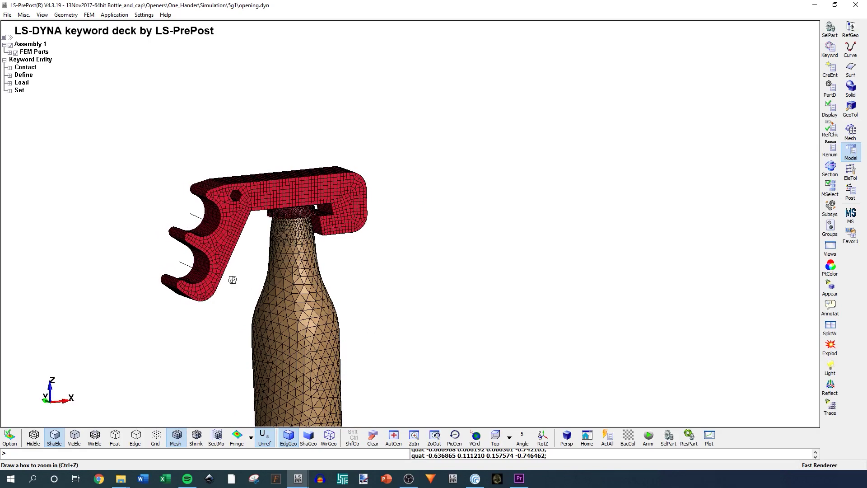
{"action": "left_click_drag", "start_coordinate": [232, 277], "coordinate": [283, 246], "text": "shift"}
{"action": "scroll", "coordinate": [283, 245], "scroll_direction": "up", "scroll_amount": 3, "text": "shift"}
{"action": "left_click_drag", "start_coordinate": [161, 219], "coordinate": [211, 224], "text": "shift"}
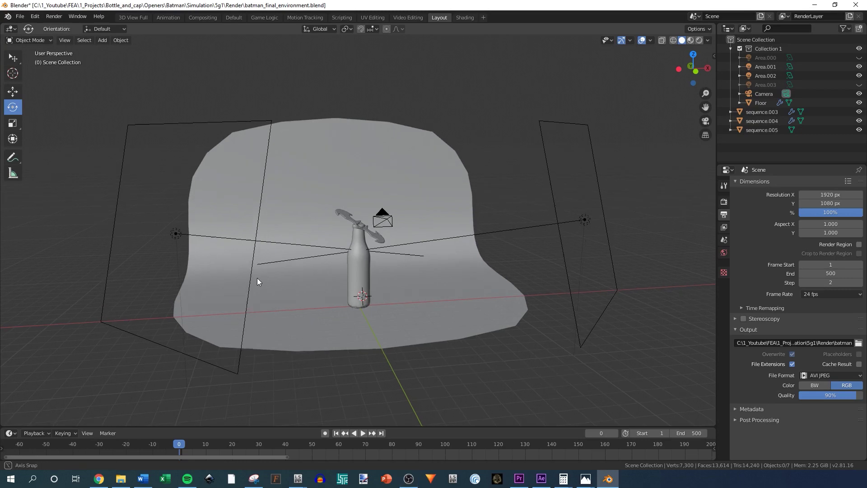
In Blender's Batman render scene, bring the bottle and opener into close view and start the animation playback
{"action": "scroll", "coordinate": [280, 288], "scroll_direction": "up", "scroll_amount": 6}
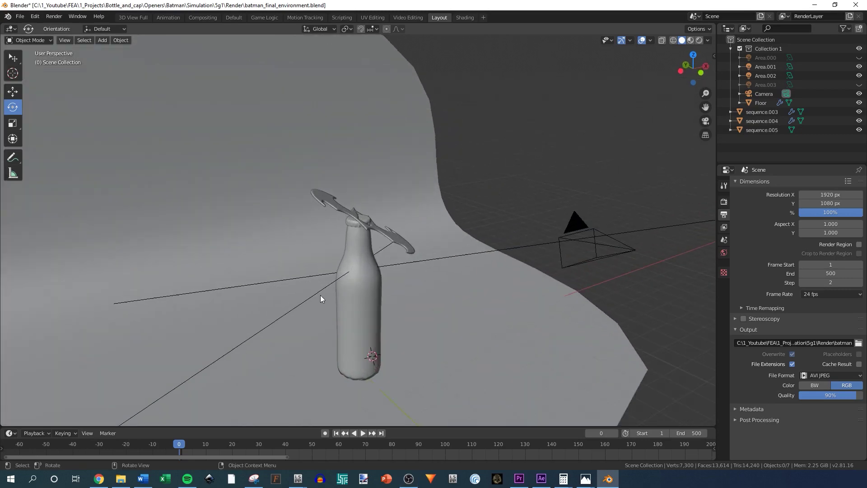
{"action": "middle_click_drag", "start_coordinate": [333, 298], "coordinate": [298, 289]}
{"action": "left_click", "coordinate": [362, 433]}
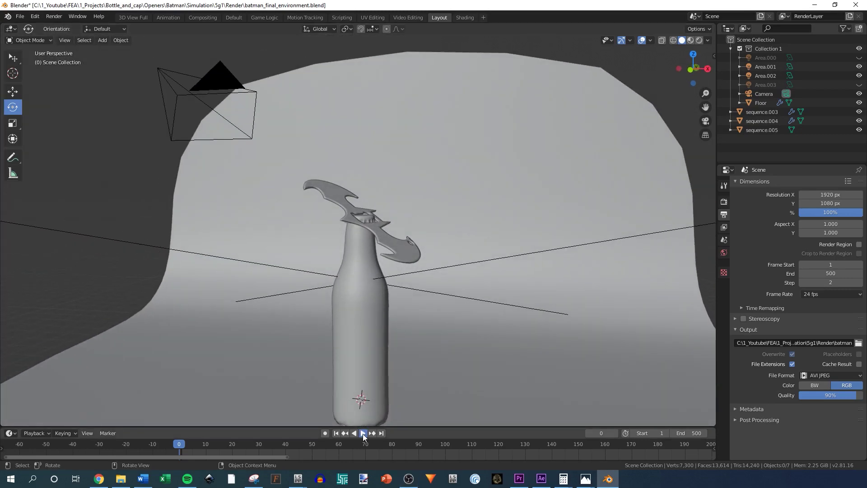